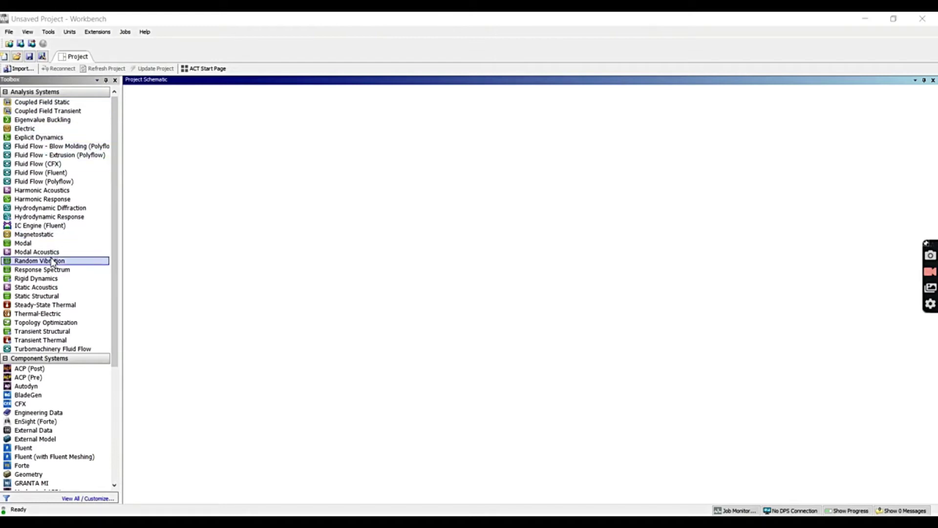
pyautogui.scroll(-6, 53, 262)
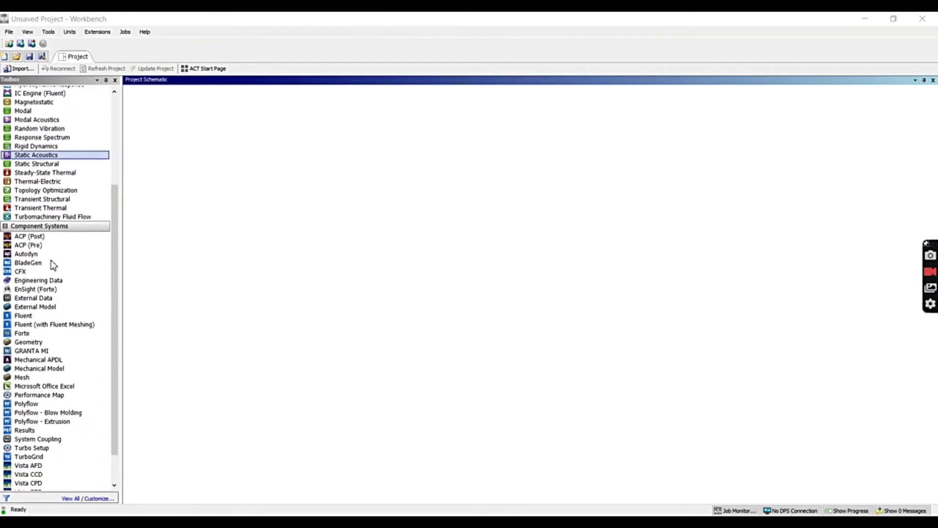
pyautogui.scroll(-1, 52, 262)
pyautogui.scroll(3, 52, 262)
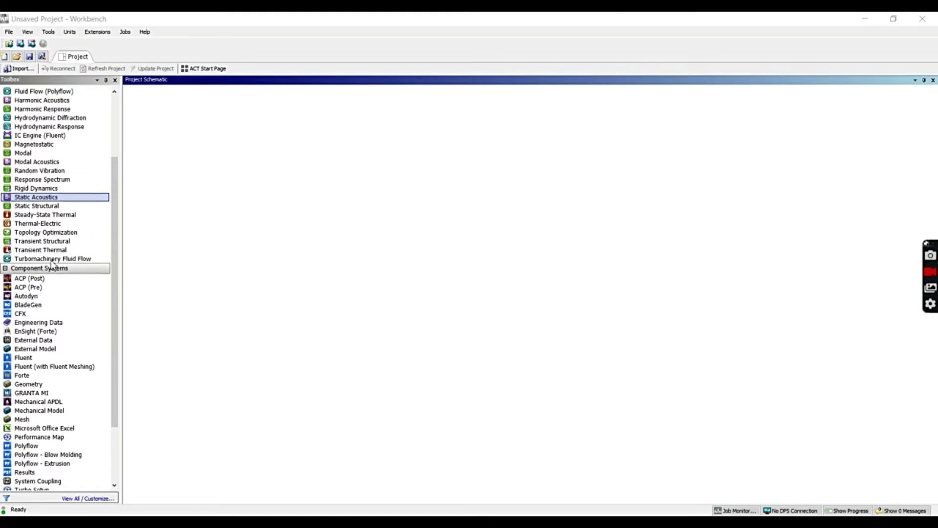
pyautogui.scroll(4, 53, 264)
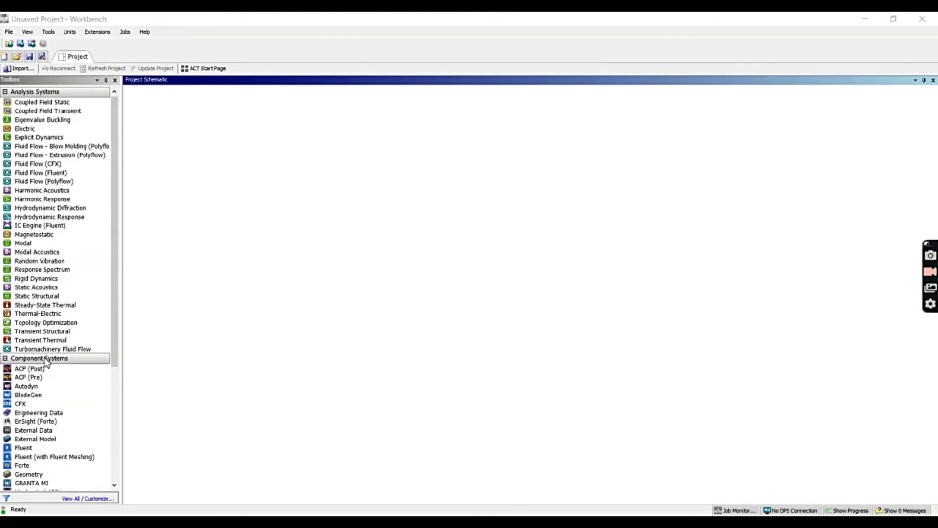
pyautogui.scroll(-6, 46, 360)
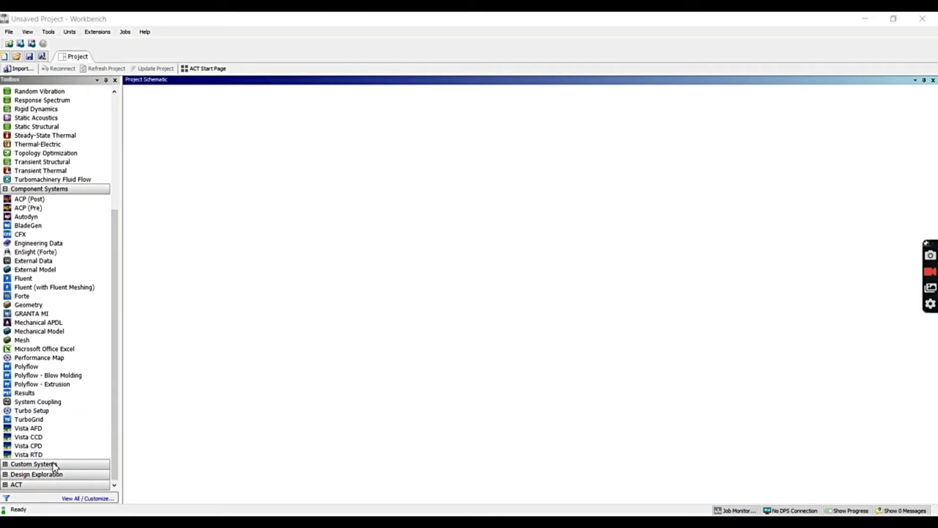
pyautogui.scroll(5, 54, 466)
pyautogui.scroll(2, 54, 465)
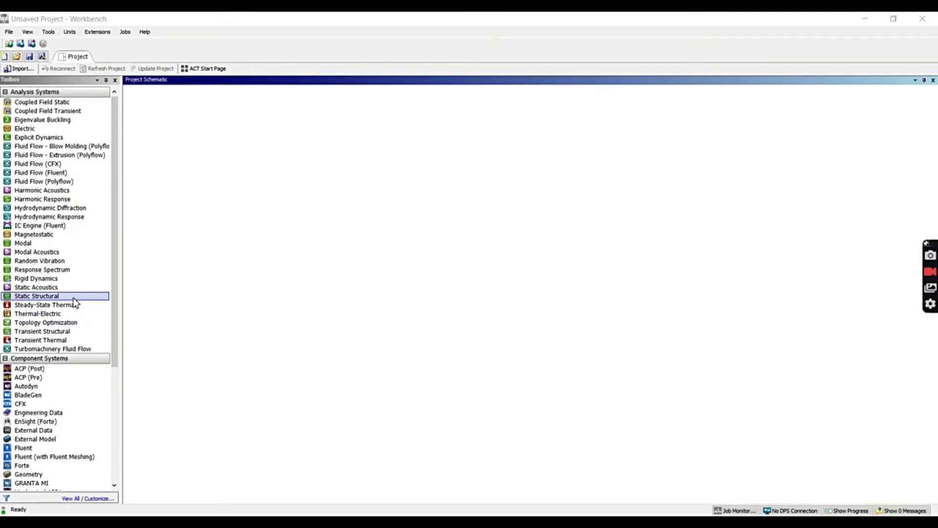
# Drop a Static Structural system onto the schematic and keep its default name.
pyautogui.moveTo(73, 298); pyautogui.dragTo(205, 142)
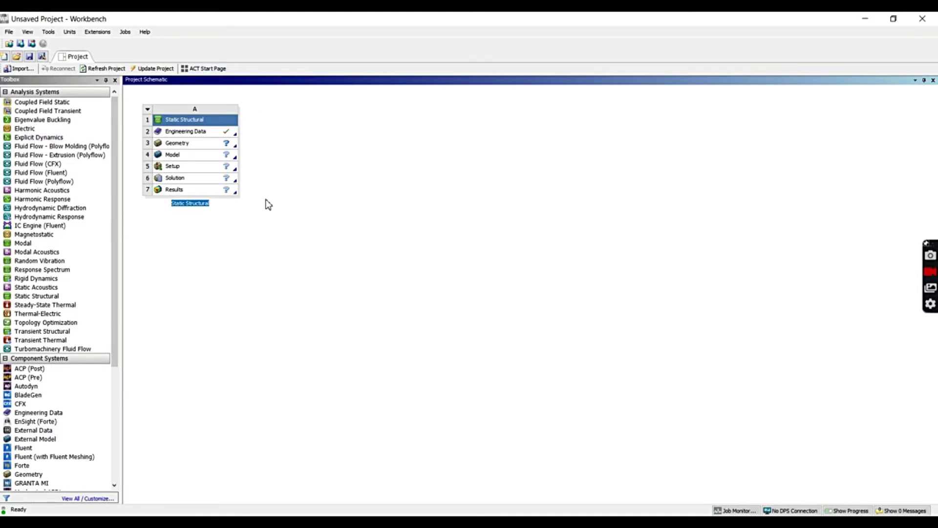
pyautogui.click(202, 134)
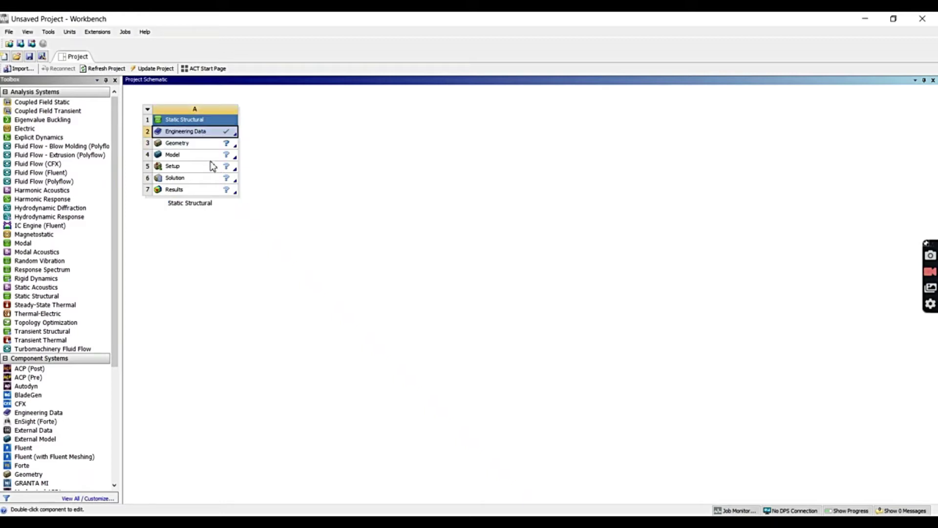
pyautogui.click(202, 155)
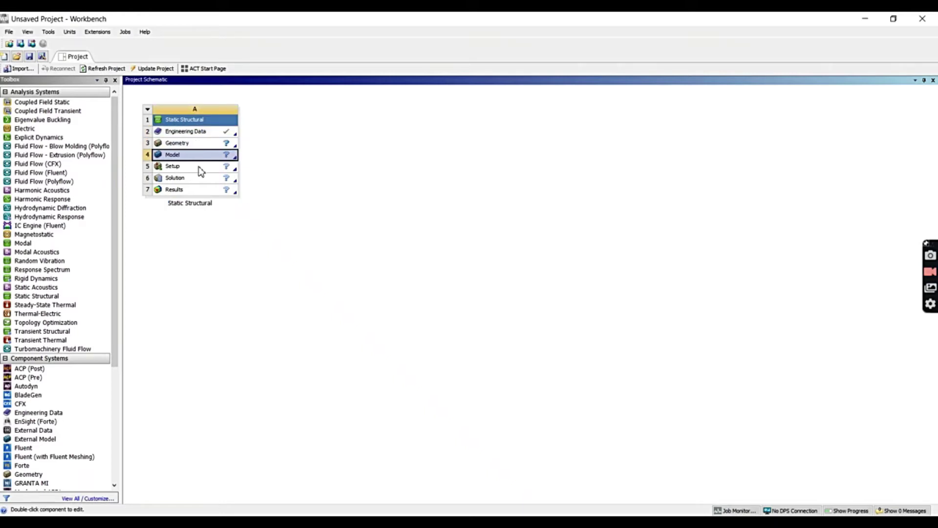
pyautogui.click(278, 167)
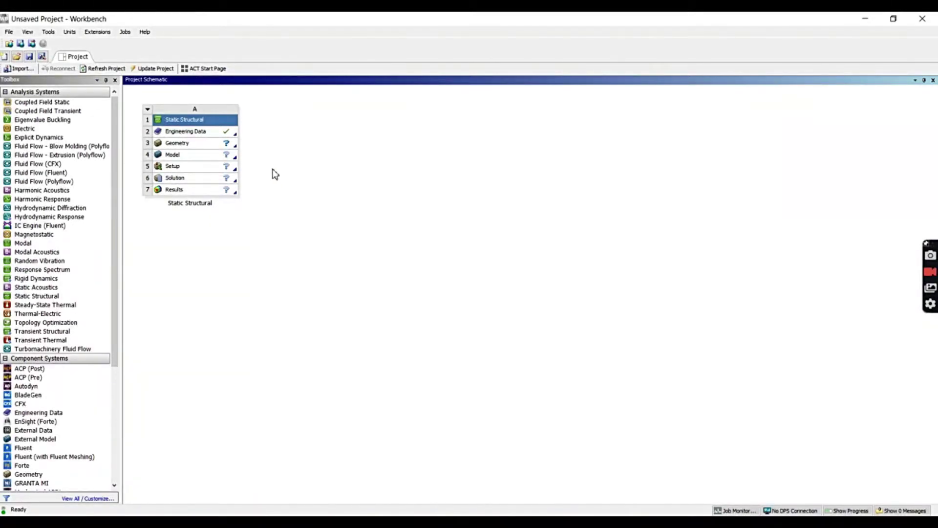
# Open Engineering Data and review Structural Steel's 7850 kg m^-3 density, elasticity, S-N curve and compressive yield strength.
pyautogui.doubleClick(220, 131)
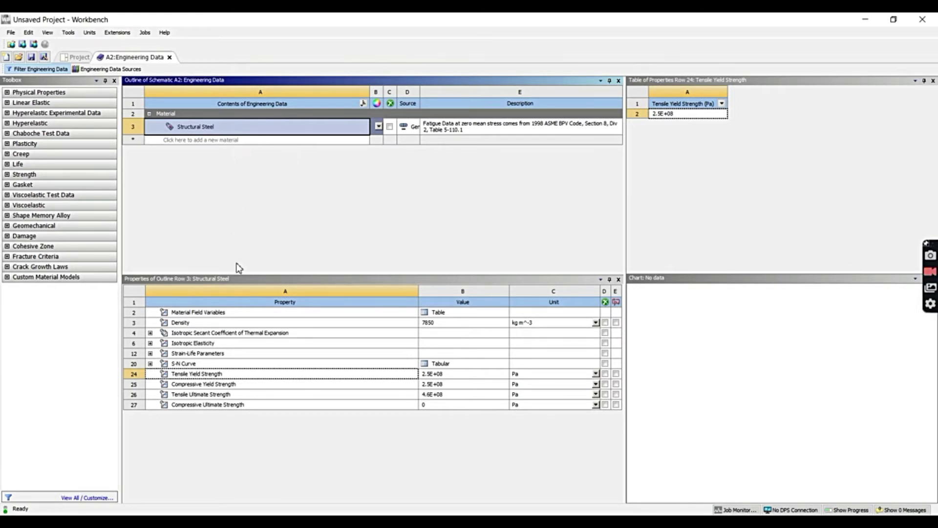
pyautogui.click(235, 322)
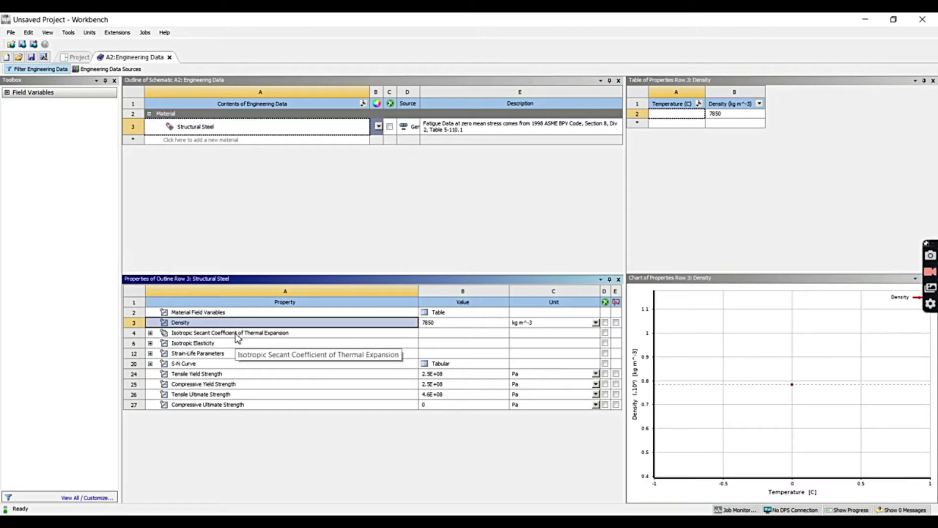
pyautogui.click(236, 343)
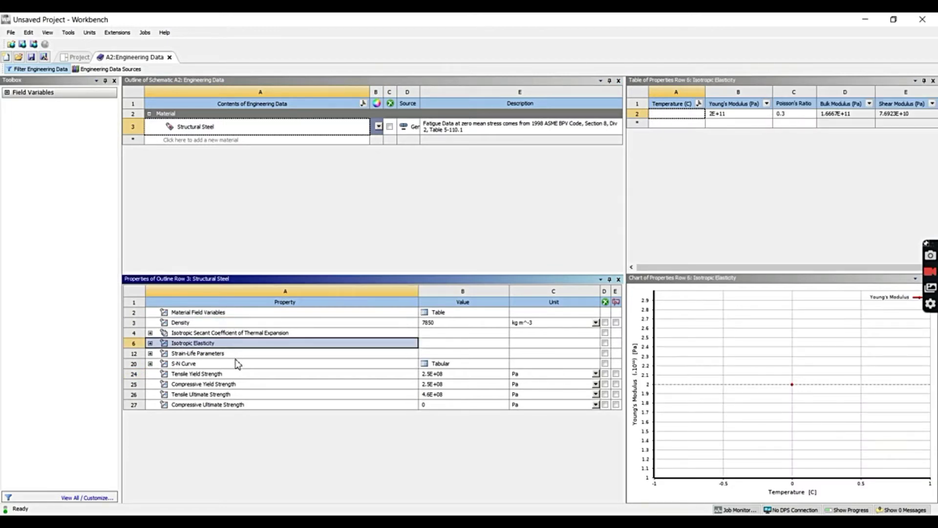
pyautogui.click(237, 366)
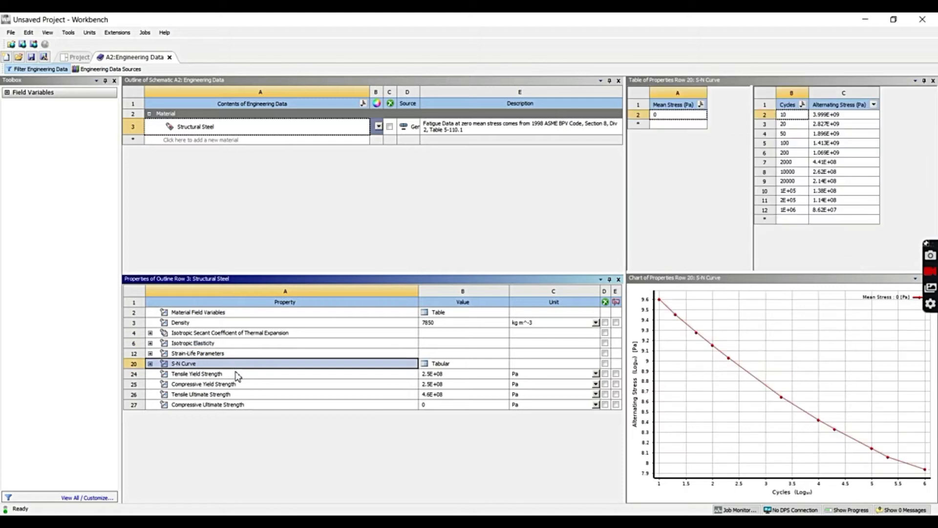
pyautogui.click(238, 384)
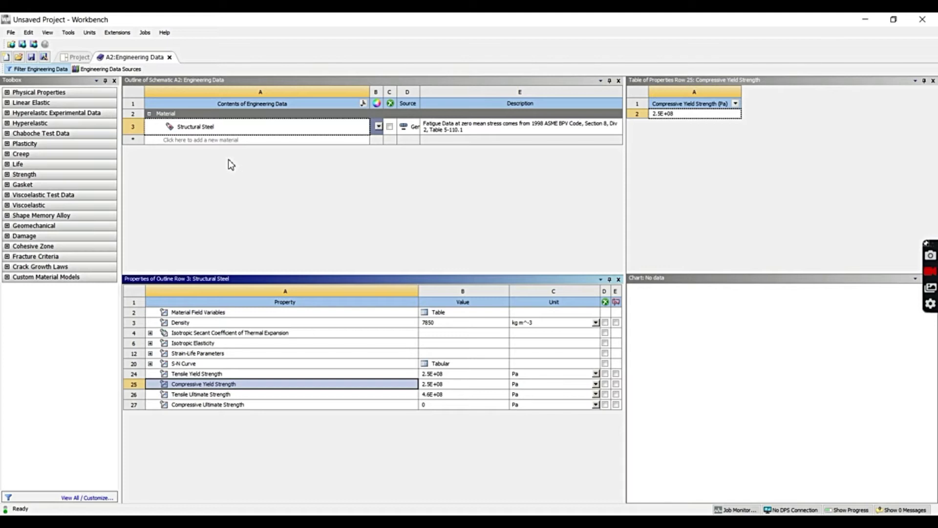
# Return to the project and import the roll cage STEP file into the Geometry cell.
pyautogui.click(170, 57)
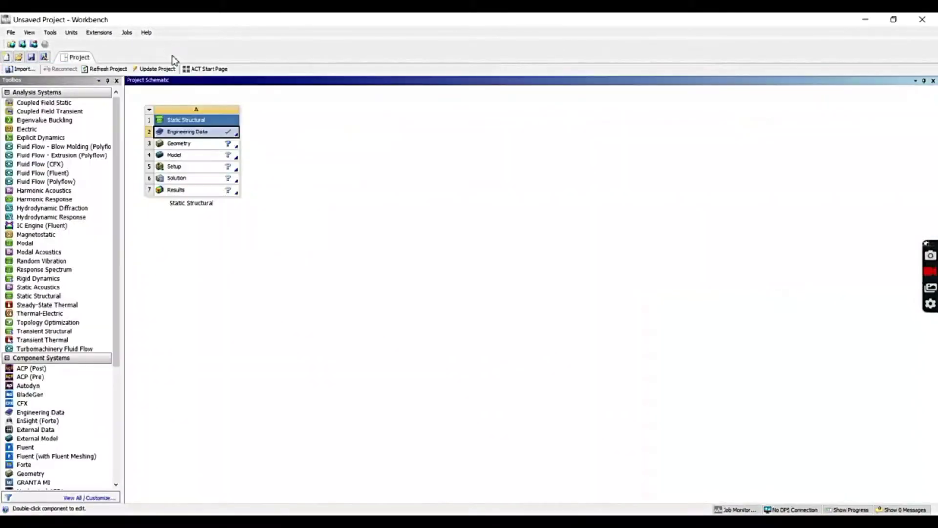
pyautogui.click(219, 148)
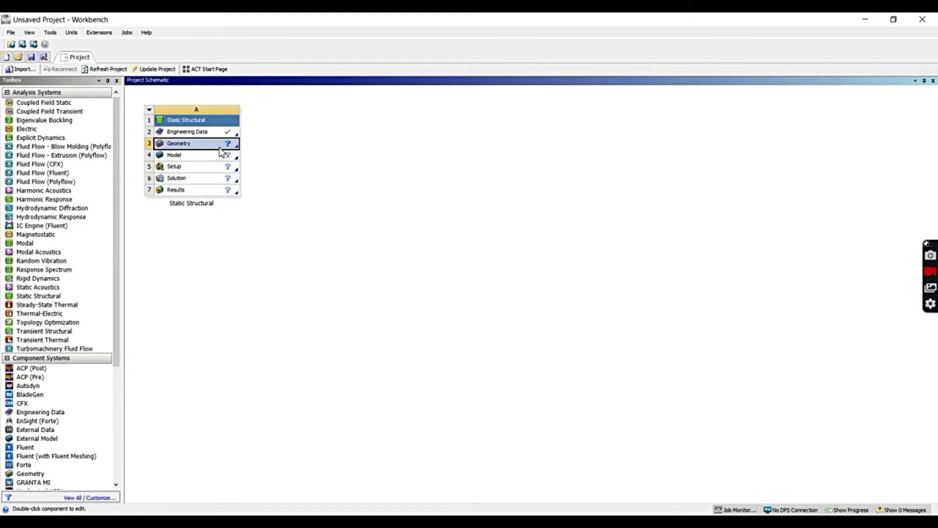
pyautogui.doubleClick(197, 143)
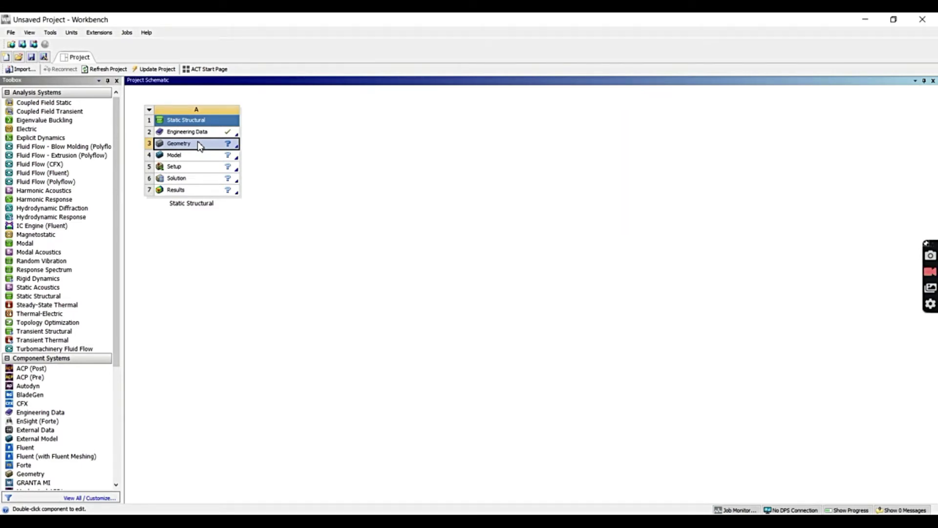
pyautogui.rightClick(199, 146)
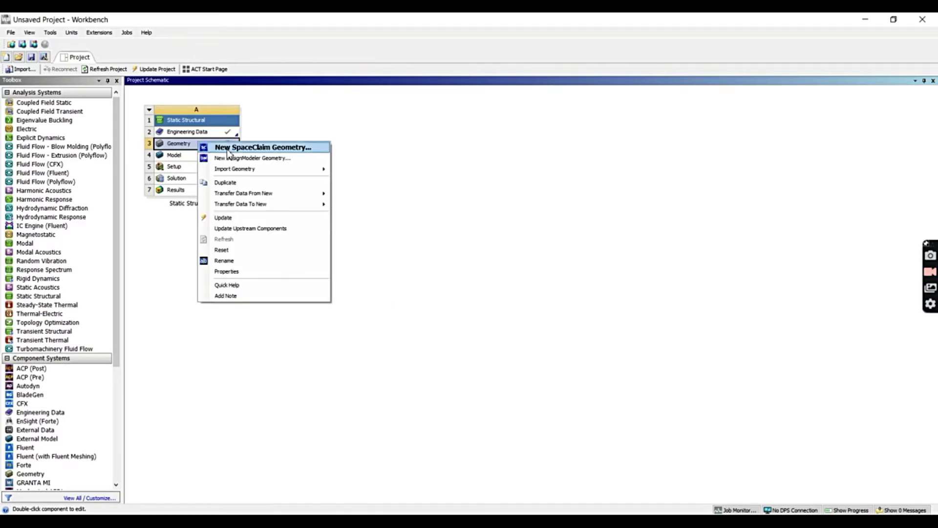
pyautogui.moveTo(241, 171)
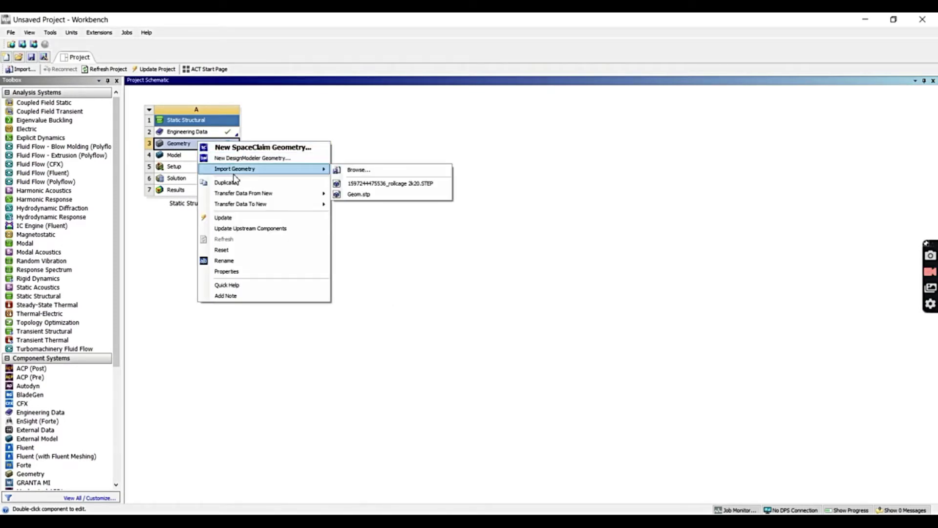
pyautogui.click(359, 184)
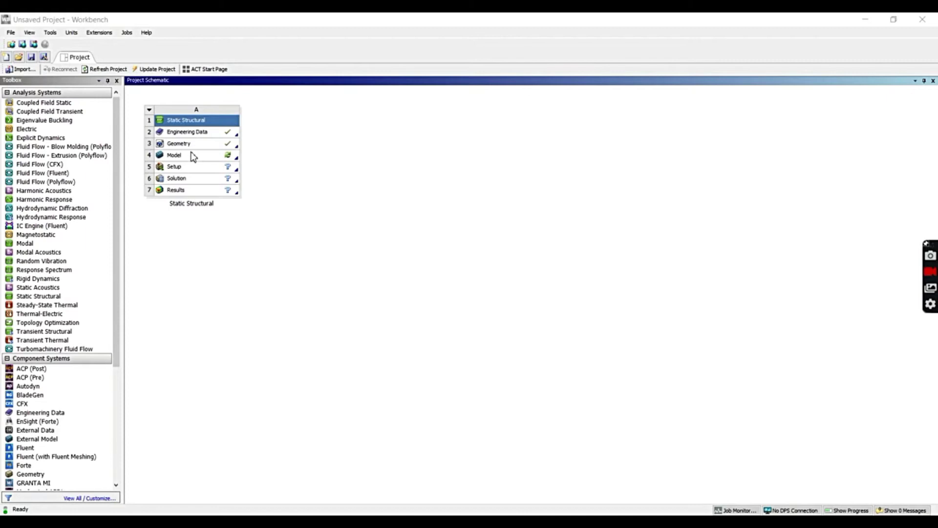
pyautogui.click(194, 156)
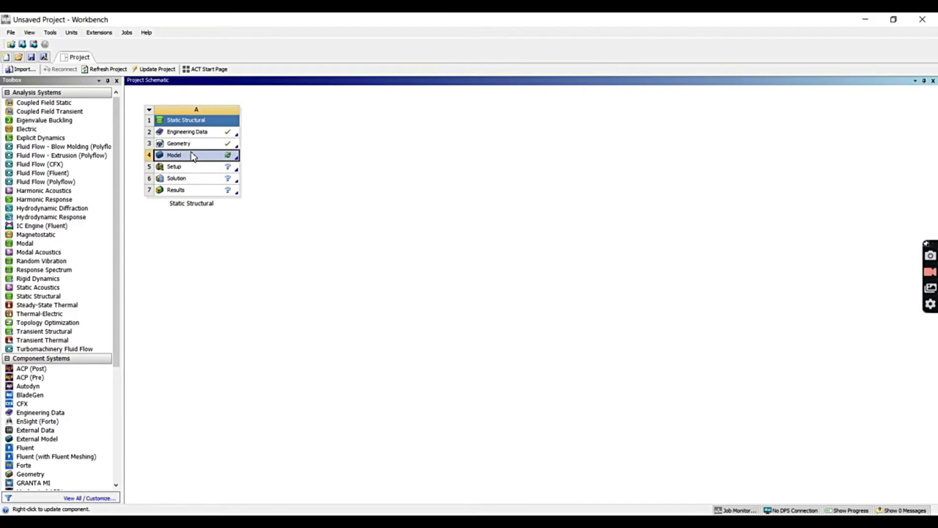
# Edit the Model cell to launch Mechanical with the roll cage frame loaded.
pyautogui.rightClick(193, 156)
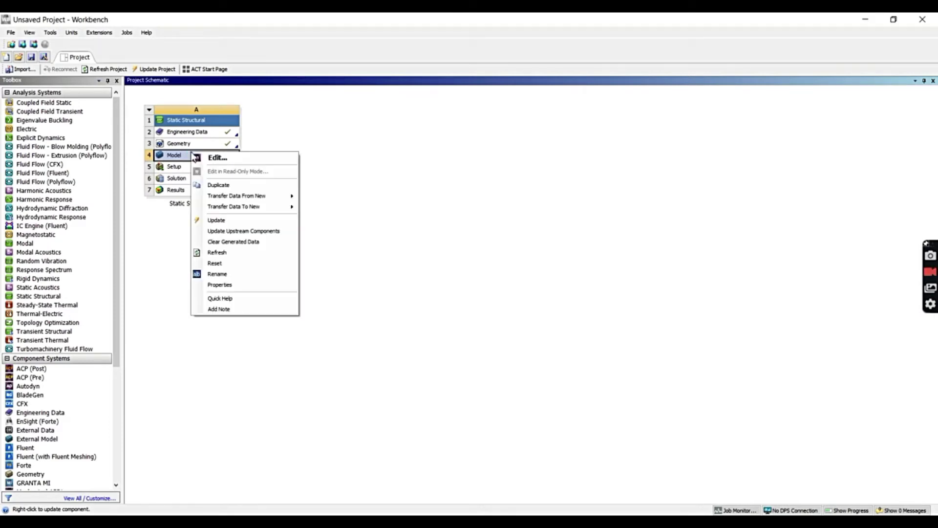
pyautogui.click(224, 157)
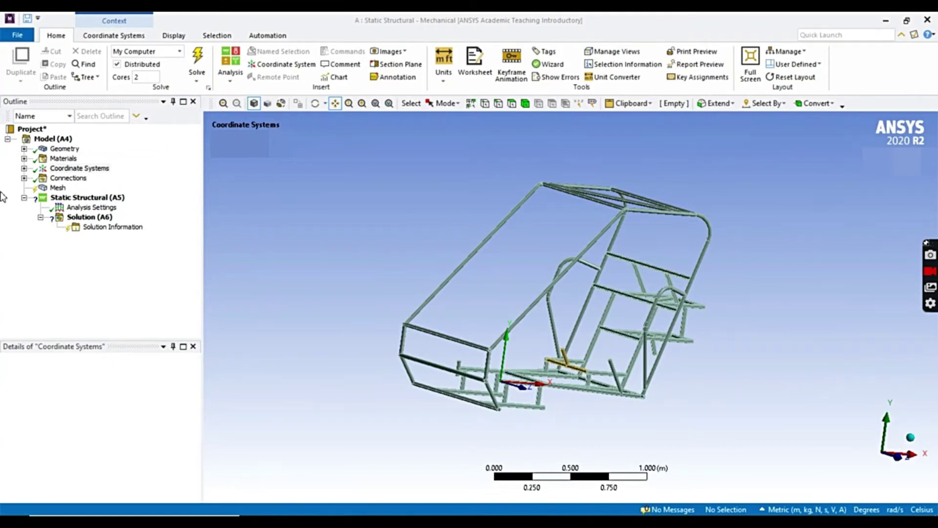
# Check the Coordinate Systems and Connections, then show the default Mesh details.
pyautogui.click(63, 170)
pyautogui.click(81, 179)
pyautogui.click(59, 188)
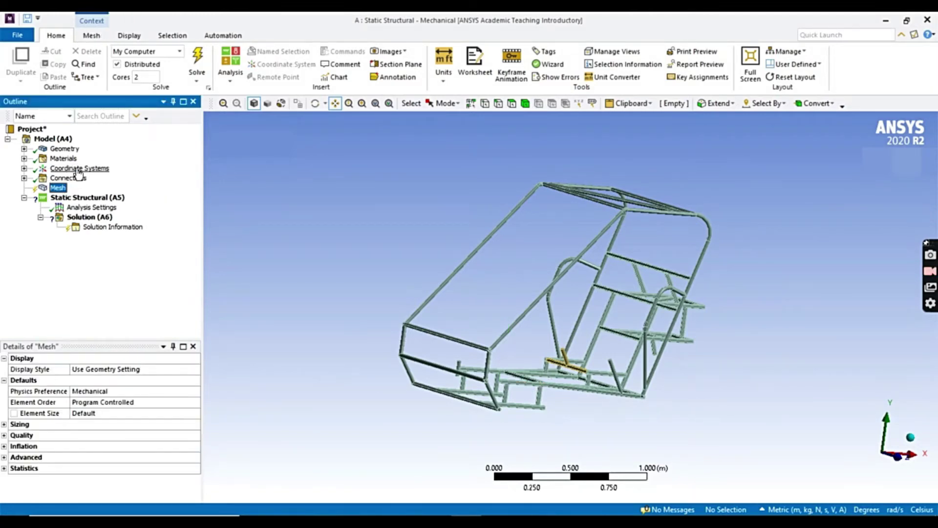
pyautogui.click(79, 170)
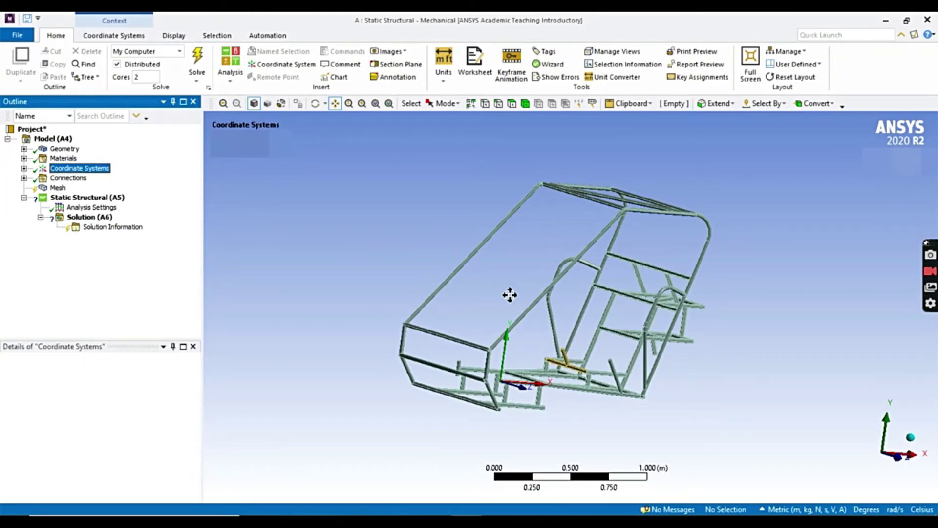
pyautogui.rightClick(100, 169)
pyautogui.moveTo(114, 173)
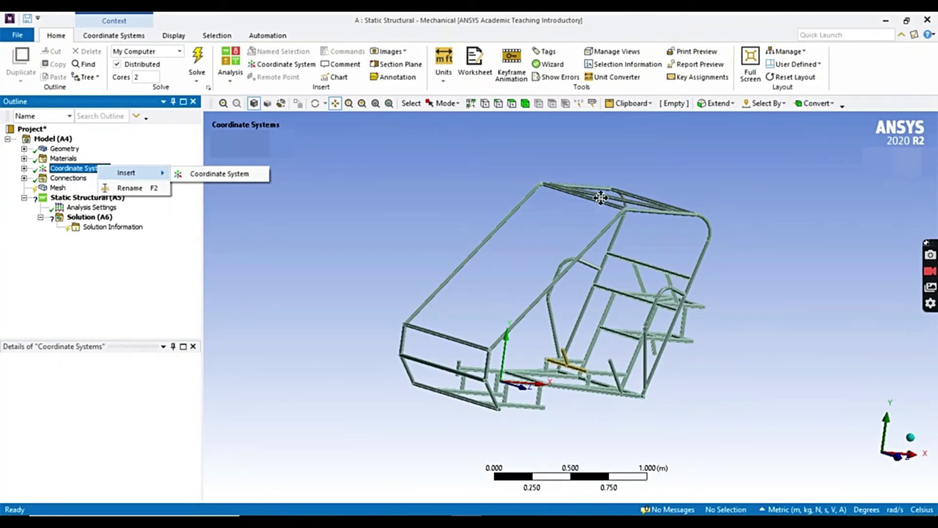
pyautogui.click(61, 178)
pyautogui.click(57, 188)
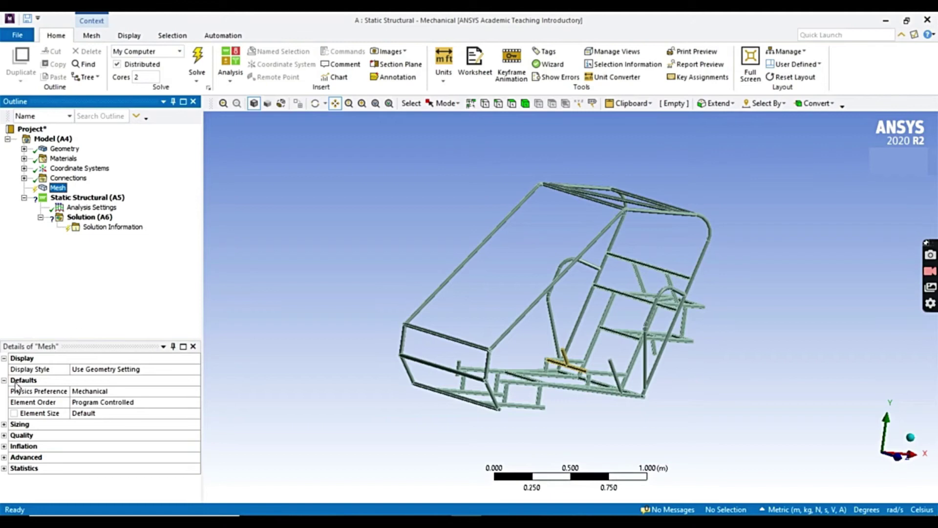
# Review the Sizing options, keep the Default element size, and generate the frame mesh.
pyautogui.click(4, 424)
pyautogui.scroll(-1, 79, 433)
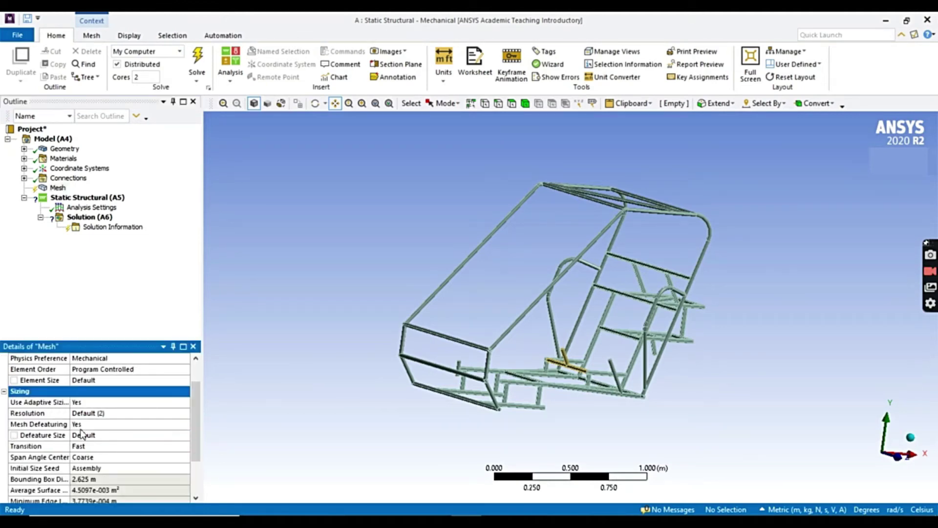
pyautogui.click(135, 457)
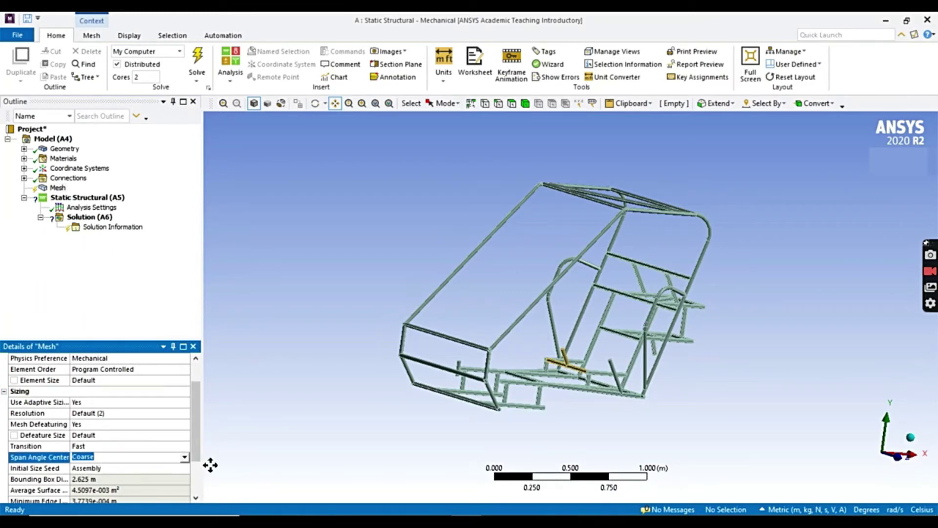
pyautogui.click(186, 458)
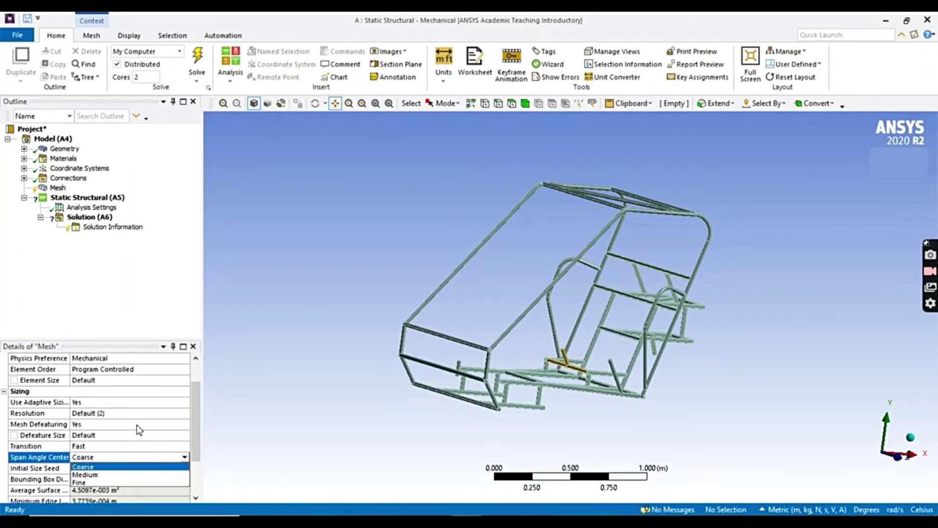
pyautogui.scroll(1, 138, 419)
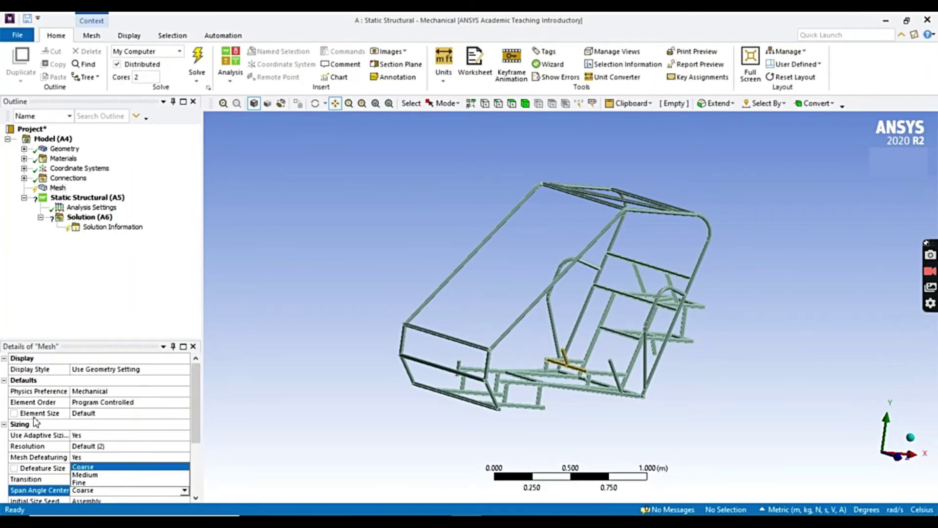
pyautogui.click(81, 413)
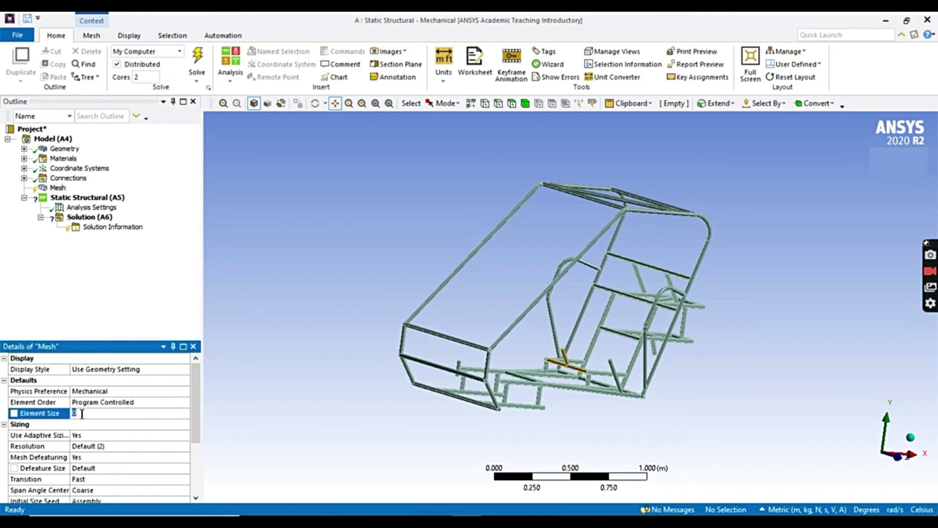
pyautogui.click(106, 311)
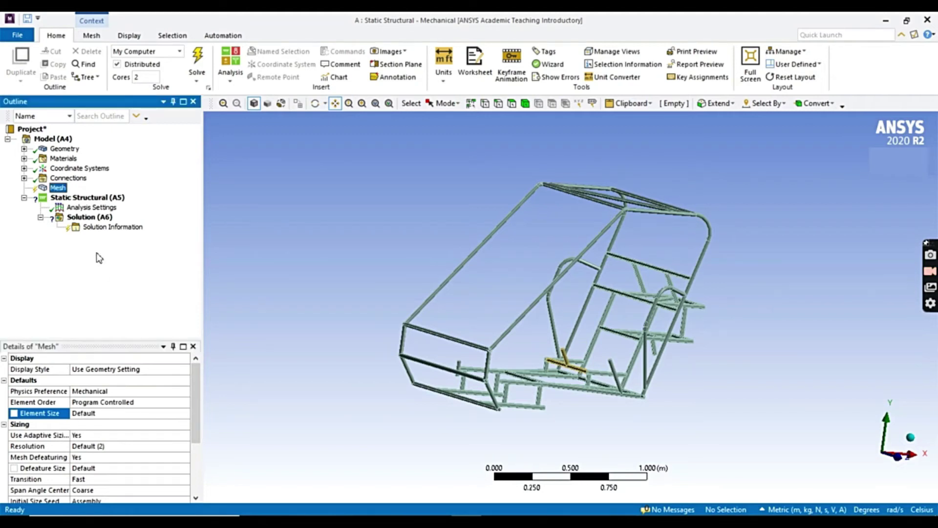
pyautogui.rightClick(58, 191)
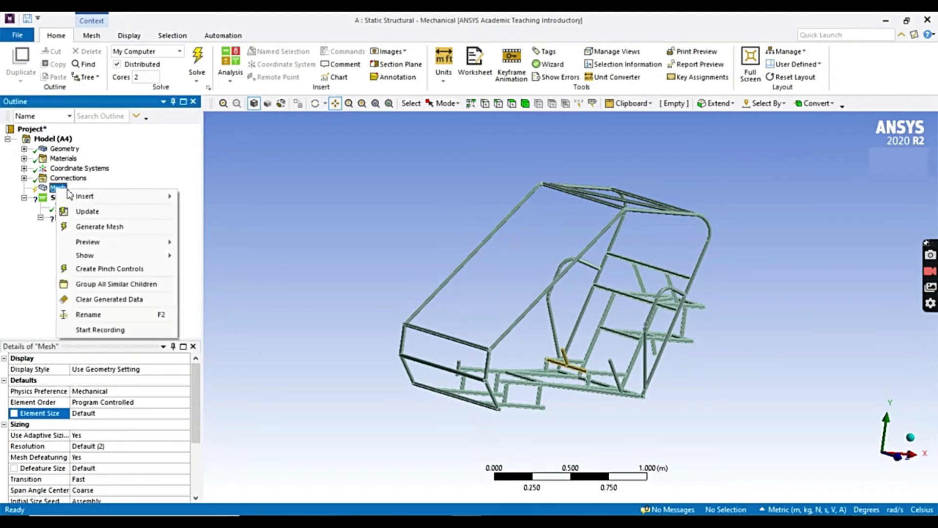
pyautogui.click(84, 227)
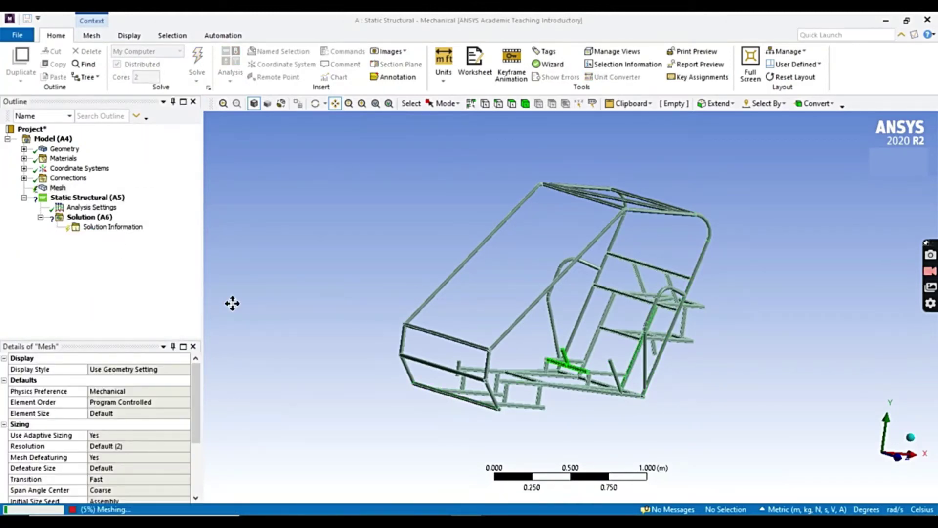
# Follow the Mesh Status until the 10.0 mm element mesh completes on every tube.
pyautogui.click(120, 506)
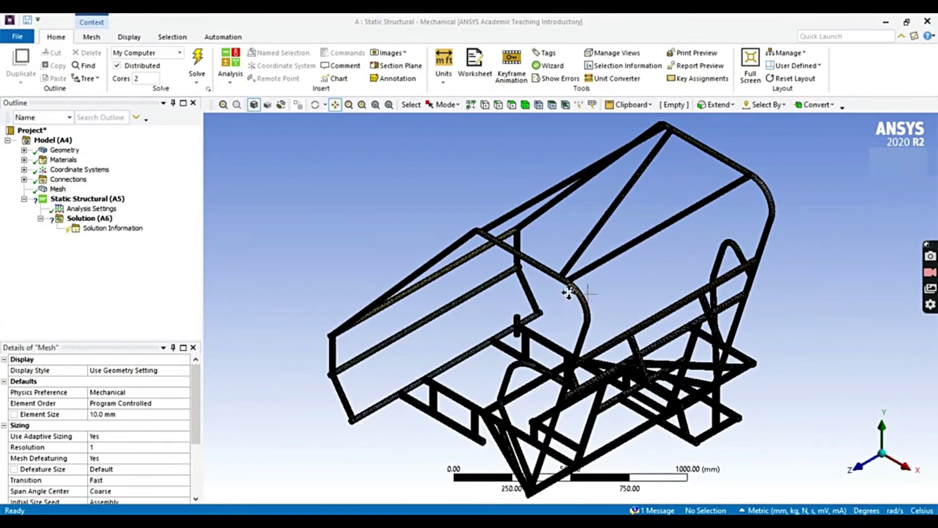
# Zoom in to check the mesh along the bent tubes, then switch to Workbench.
pyautogui.scroll(1, 381, 245)
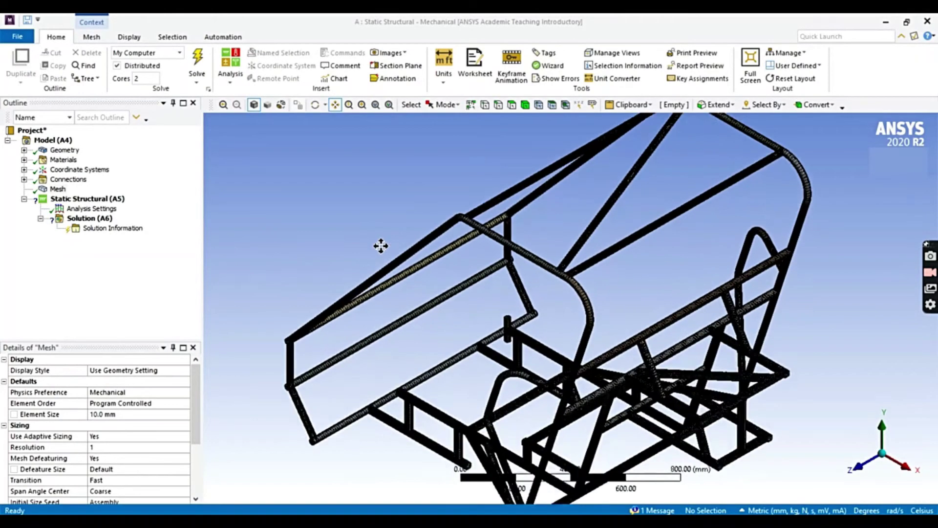
pyautogui.scroll(6, 586, 300)
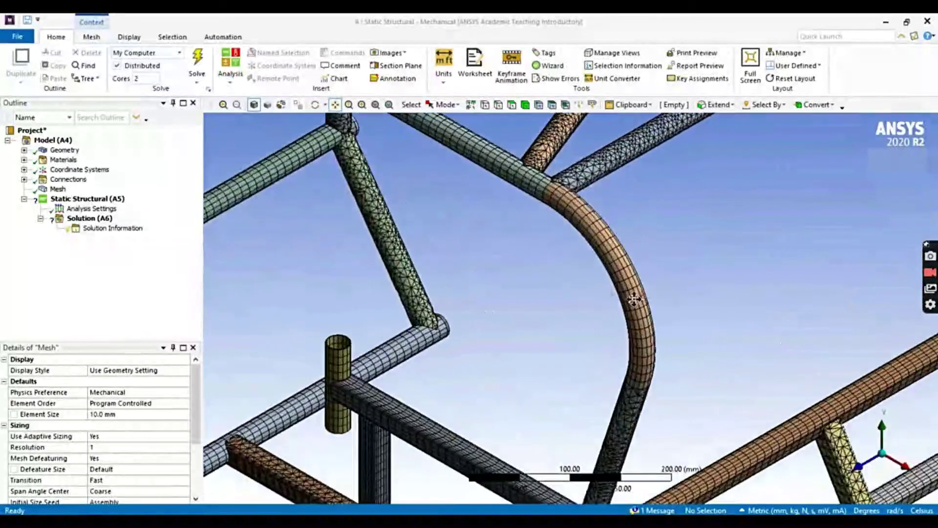
pyautogui.scroll(4, 653, 297)
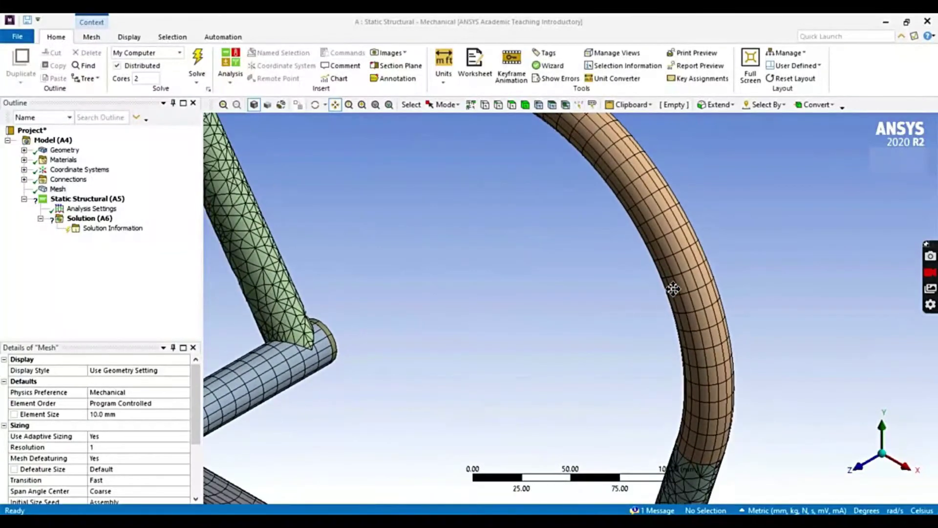
pyautogui.scroll(-5, 667, 296)
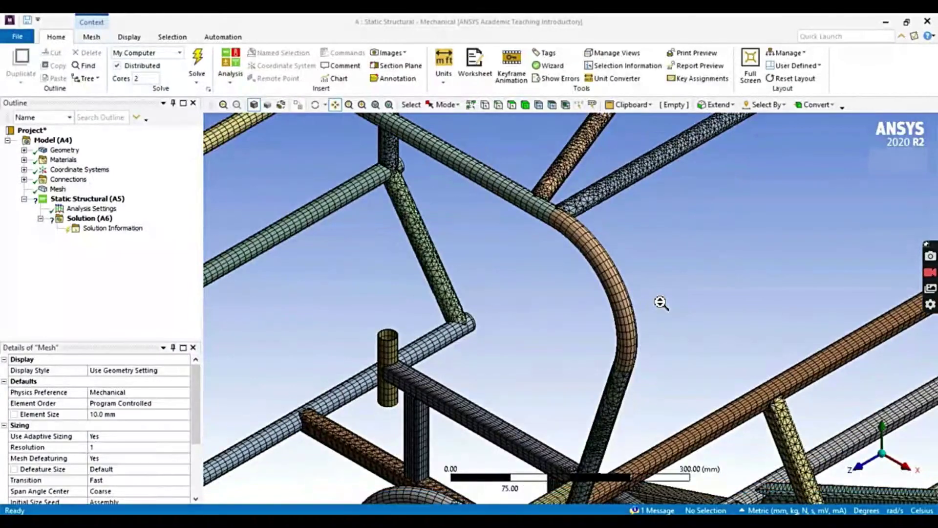
pyautogui.scroll(2, 661, 302)
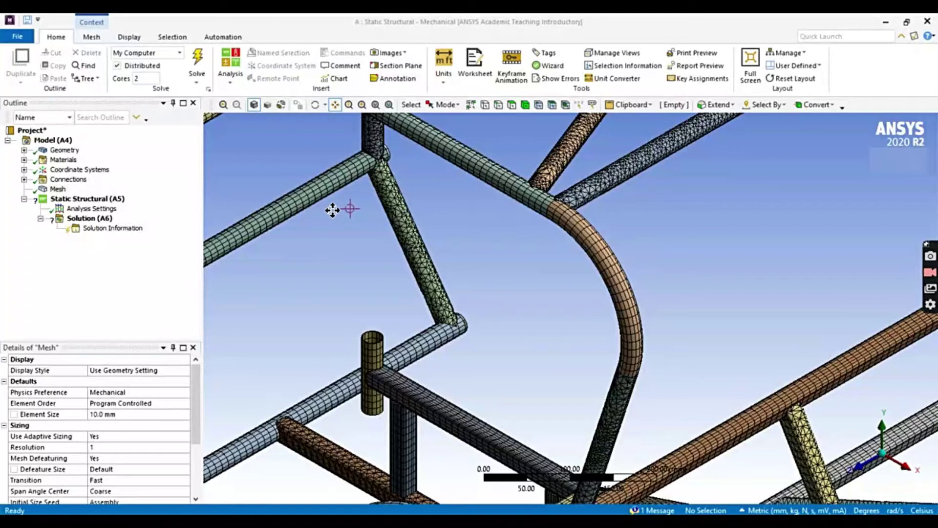
pyautogui.scroll(-2, 332, 210)
pyautogui.scroll(2, 334, 209)
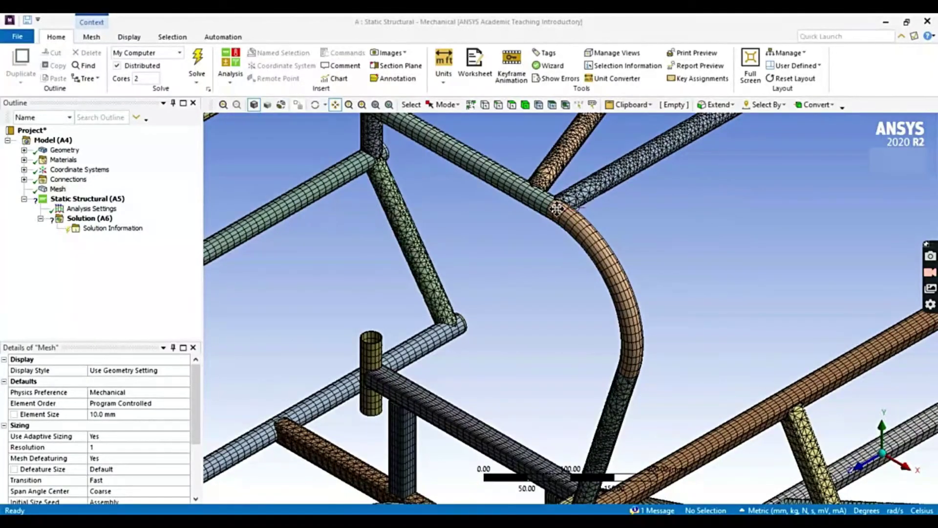
pyautogui.scroll(-6, 556, 209)
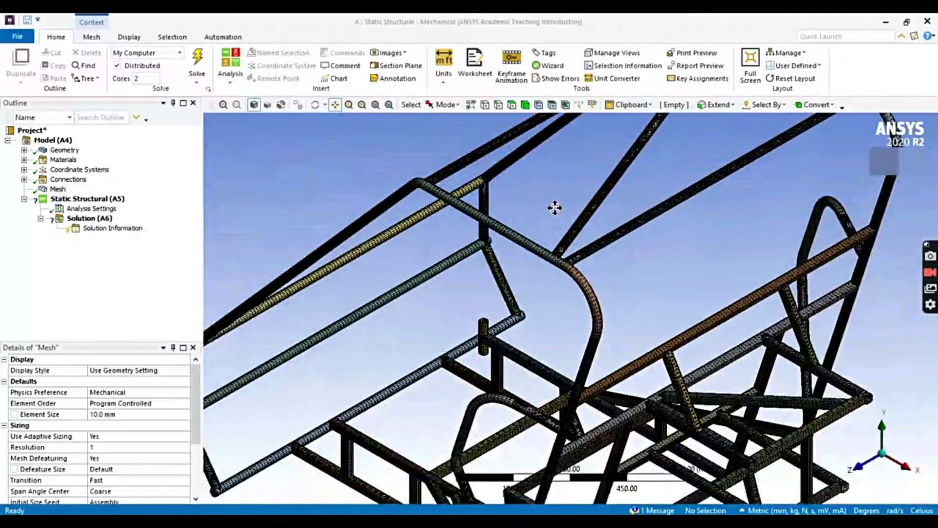
pyautogui.scroll(-3, 555, 207)
pyautogui.scroll(-1, 552, 208)
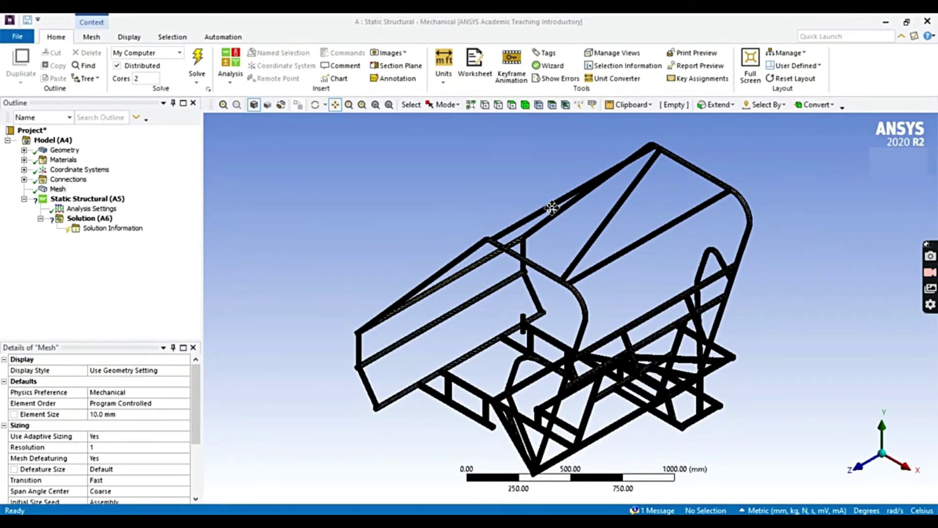
pyautogui.scroll(5, 552, 208)
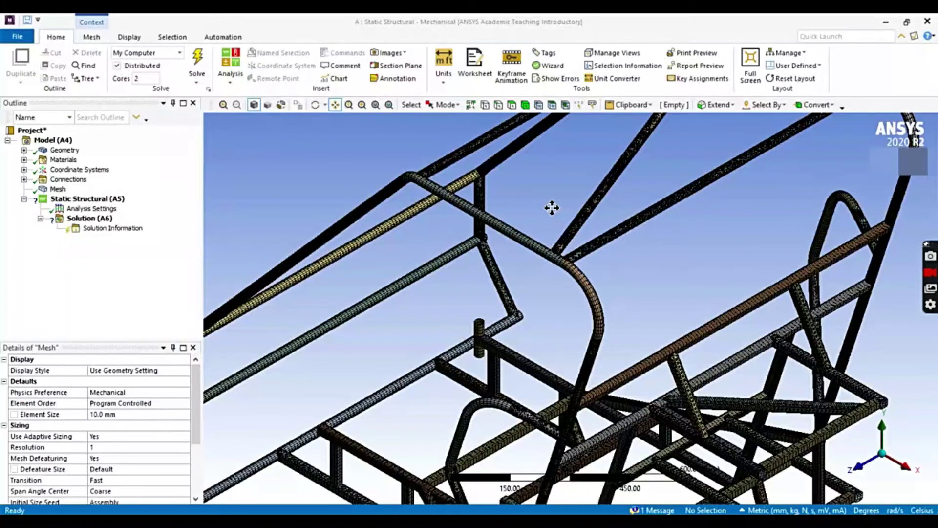
pyautogui.scroll(-3, 552, 207)
pyautogui.scroll(-4, 552, 208)
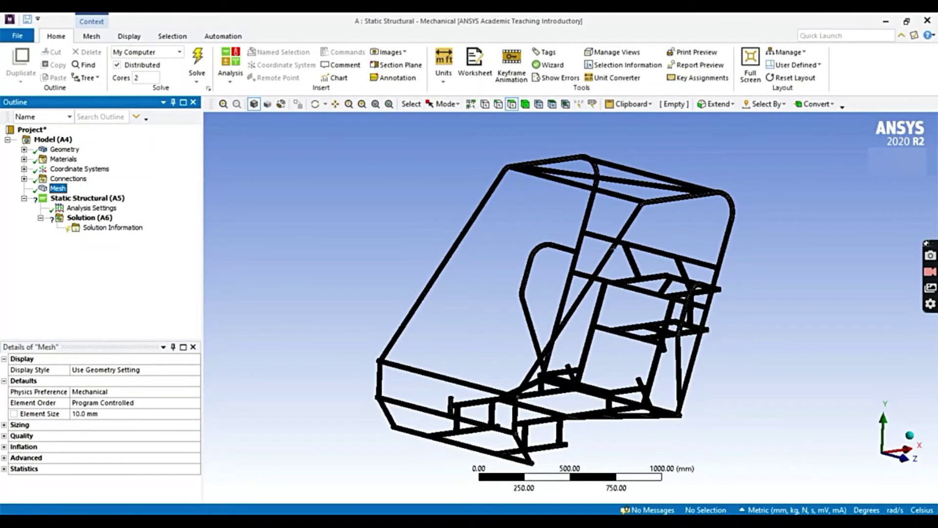
pyautogui.hotkey('alt', 'Tab')
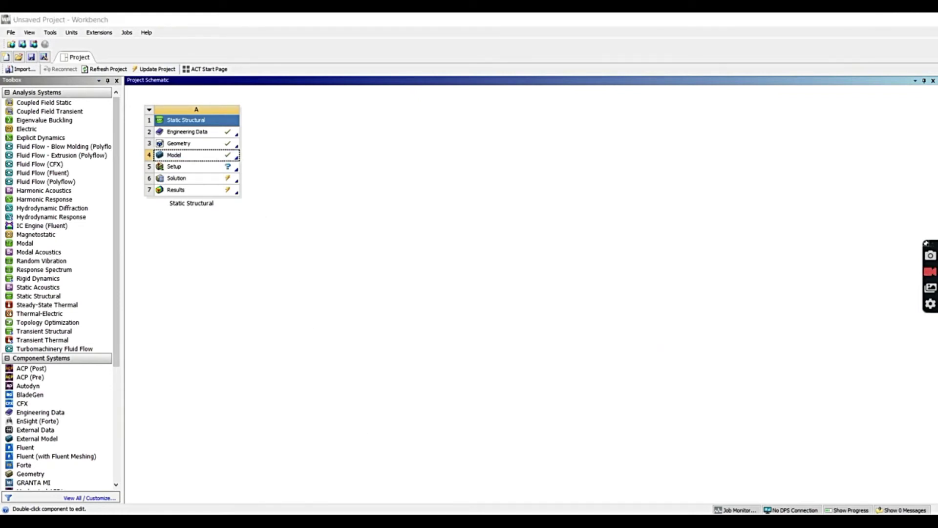
# Switch from Workbench back to Mechanical showing the meshed roll cage frame.
pyautogui.hotkey('alt', 'Tab')
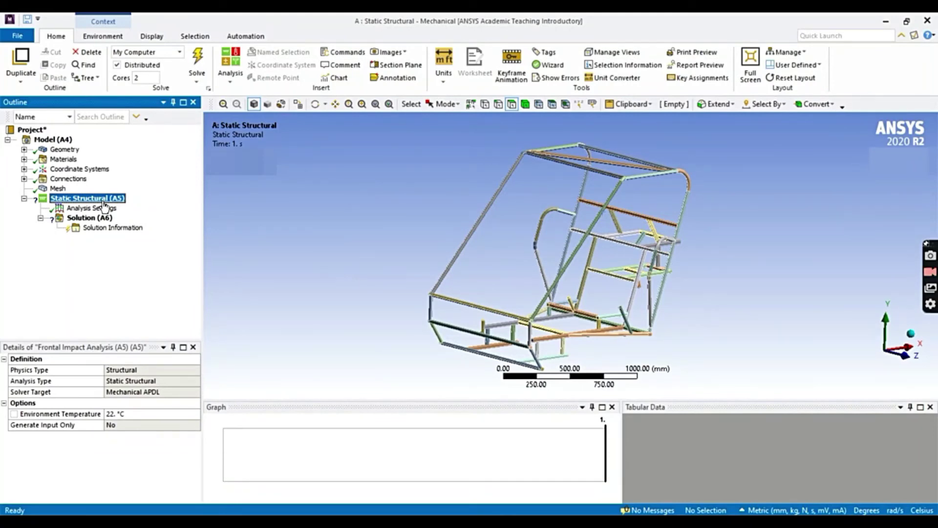
# Rename Static Structural (A5) in the Outline to 'Frontal Impact Analysis'.
pyautogui.rightClick(103, 199)
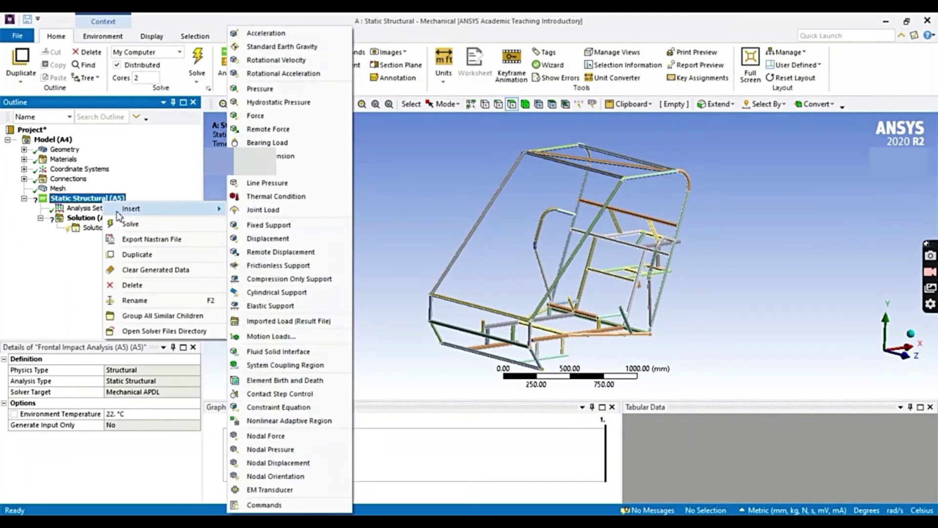
pyautogui.click(171, 300)
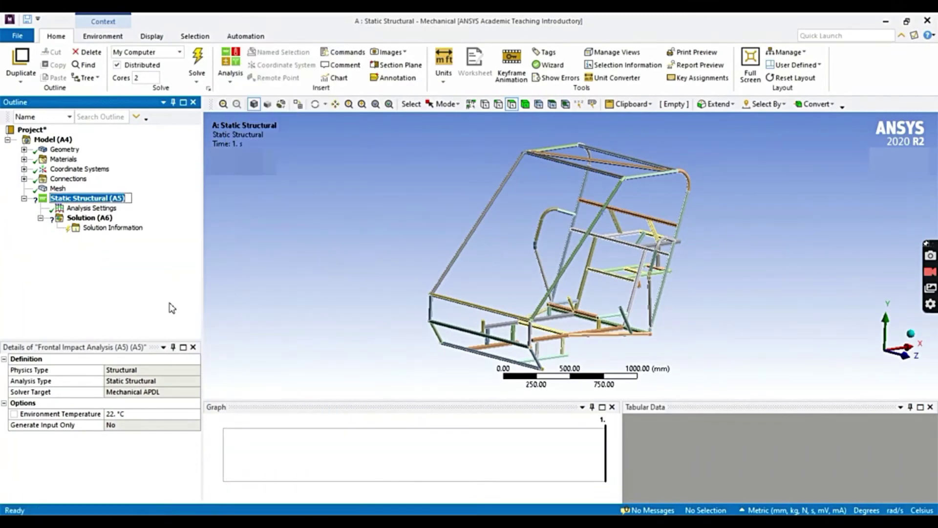
pyautogui.write('Frony')
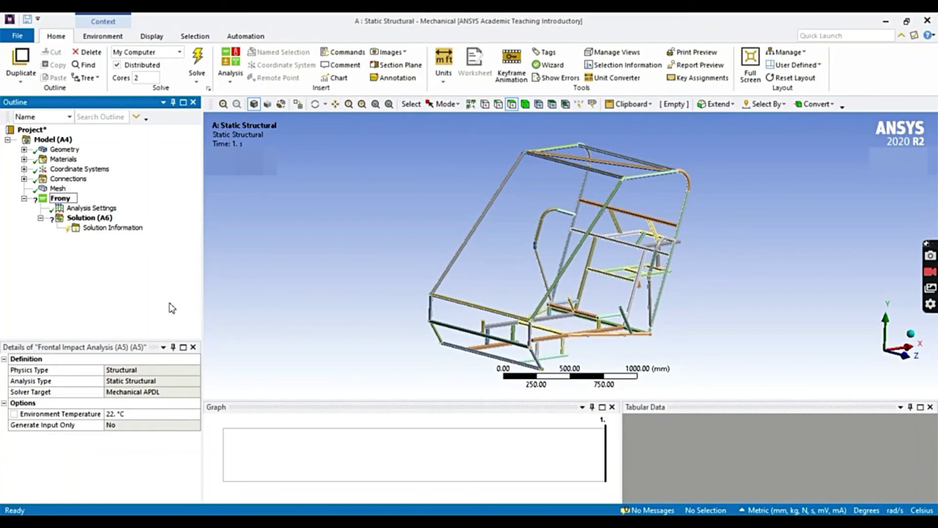
pyautogui.press('BackSpace')
pyautogui.write('tal Impact An')
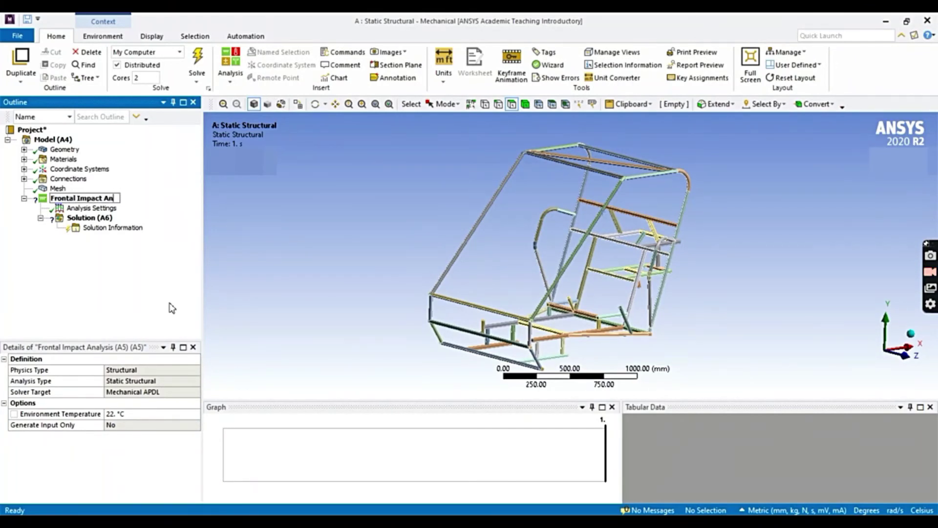
pyautogui.write('alysis')
pyautogui.press('Return')
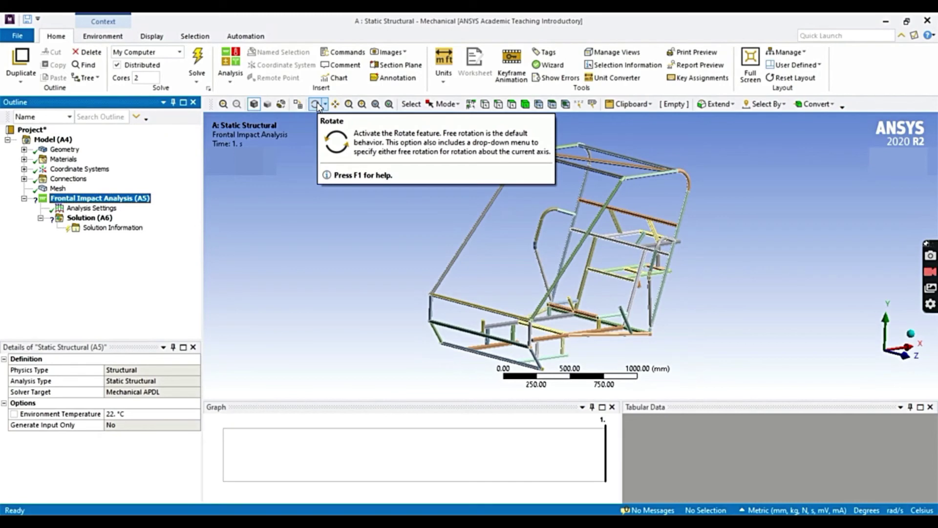
# Switch to Single Select mode and pick the frame's front lower tube face.
pyautogui.click(450, 109)
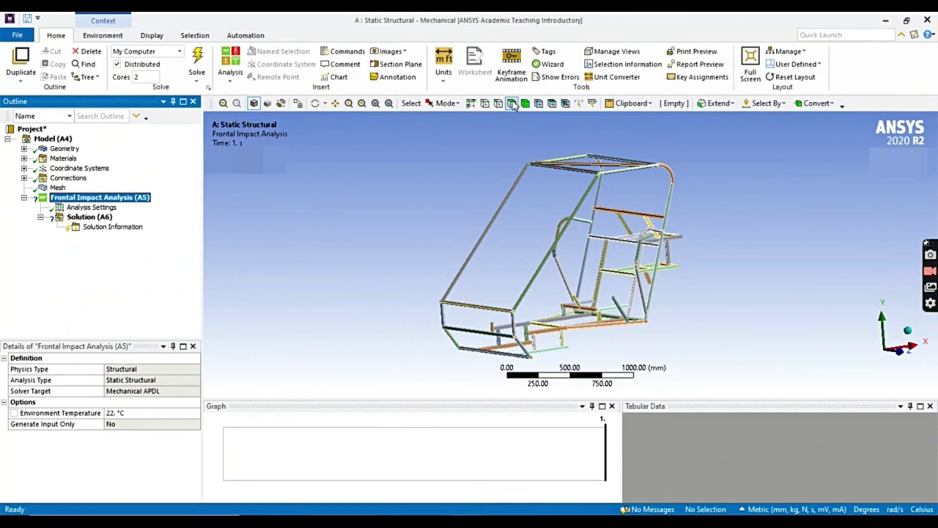
pyautogui.click(474, 307)
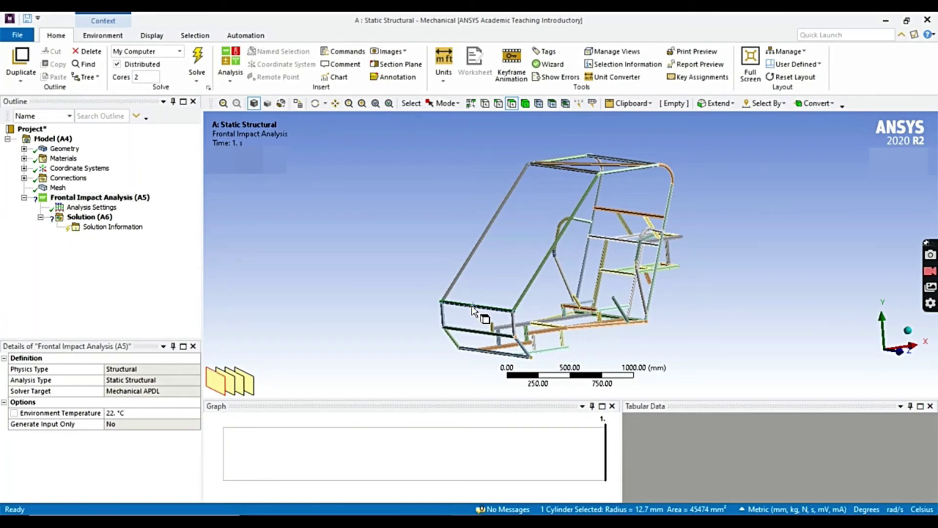
# Add the front-left, bottom front and front-right tubes and insert a Force on them.
pyautogui.keyDown('ctrl'); pyautogui.click(443, 315); pyautogui.keyUp('ctrl')
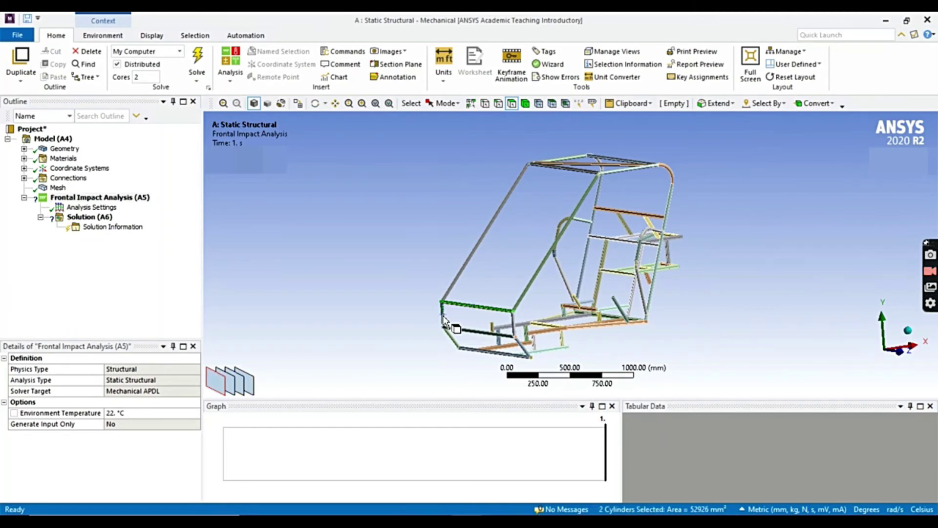
pyautogui.keyDown('ctrl'); pyautogui.click(468, 336); pyautogui.keyUp('ctrl')
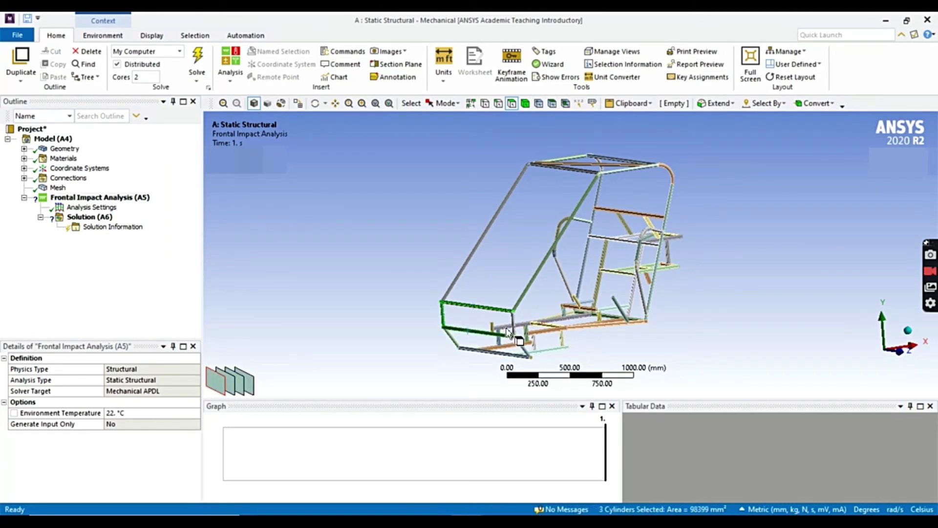
pyautogui.keyDown('ctrl'); pyautogui.click(500, 326); pyautogui.keyUp('ctrl')
pyautogui.rightClick(470, 313)
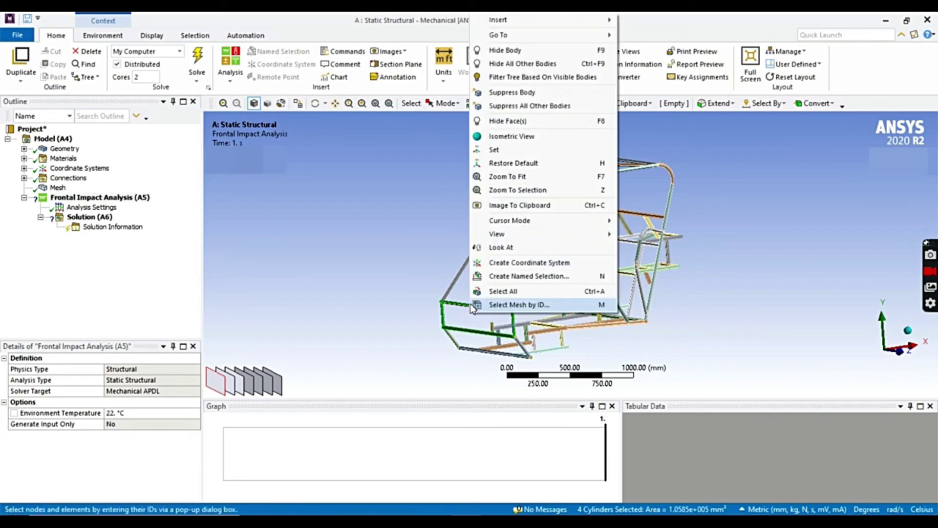
pyautogui.moveTo(552, 19)
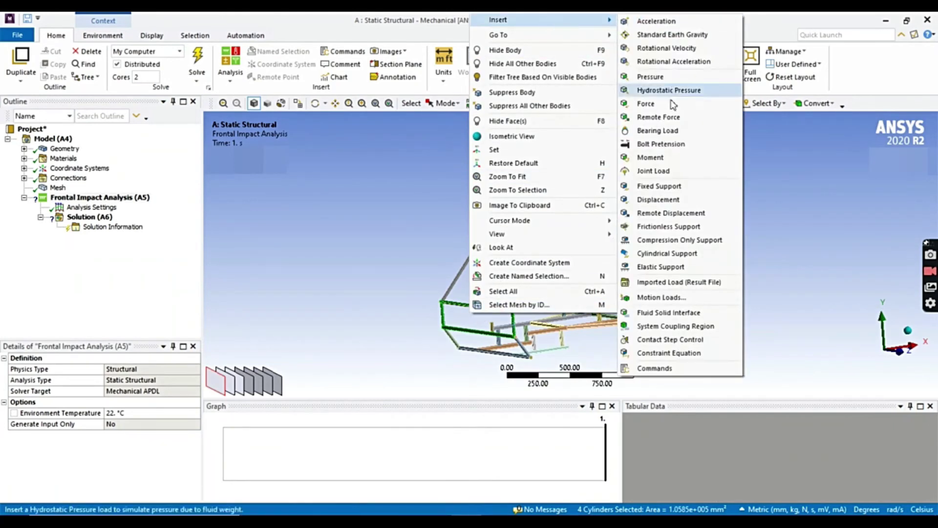
pyautogui.click(650, 103)
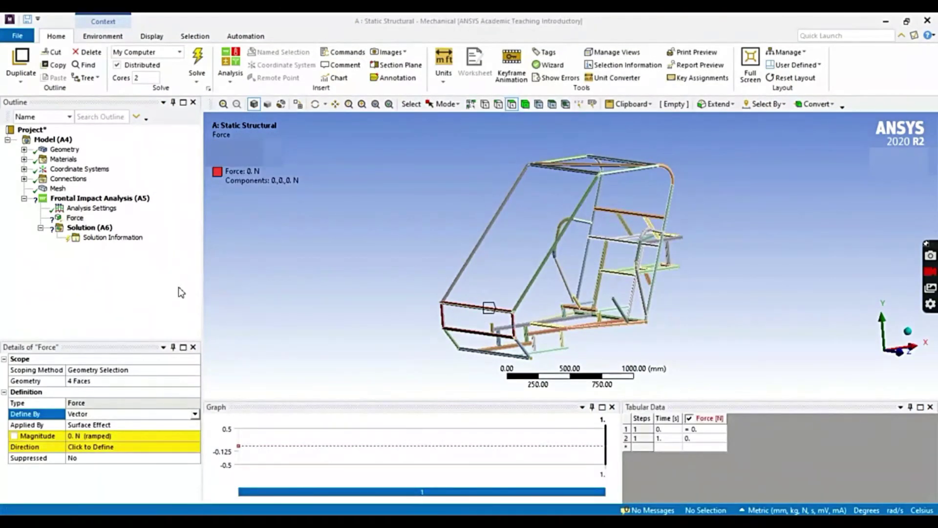
# Define the force by components with an X component of 2165 N.
pyautogui.click(196, 415)
pyautogui.click(164, 433)
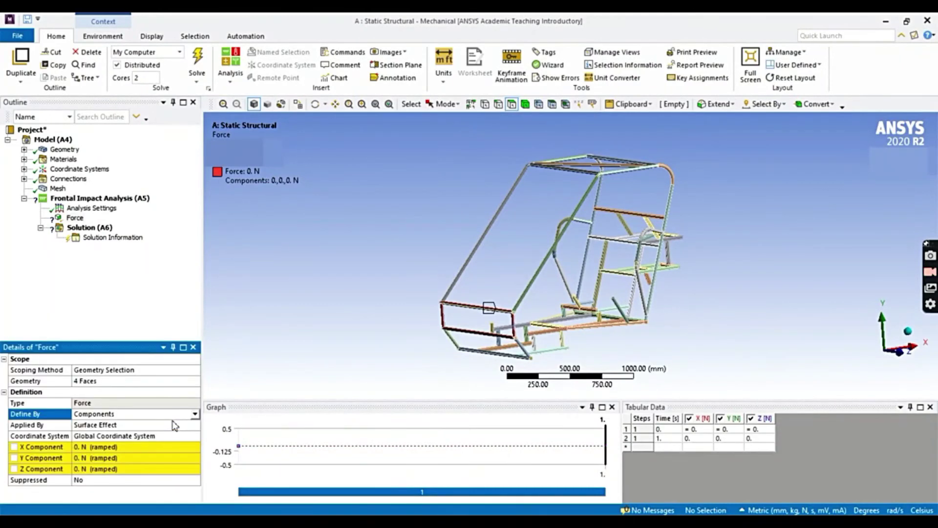
pyautogui.click(146, 447)
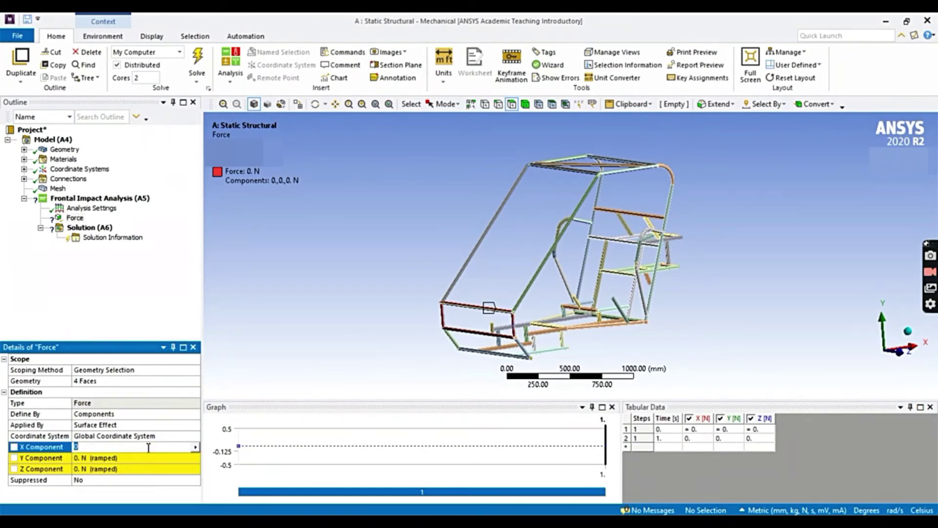
pyautogui.write('2165')
pyautogui.click(140, 323)
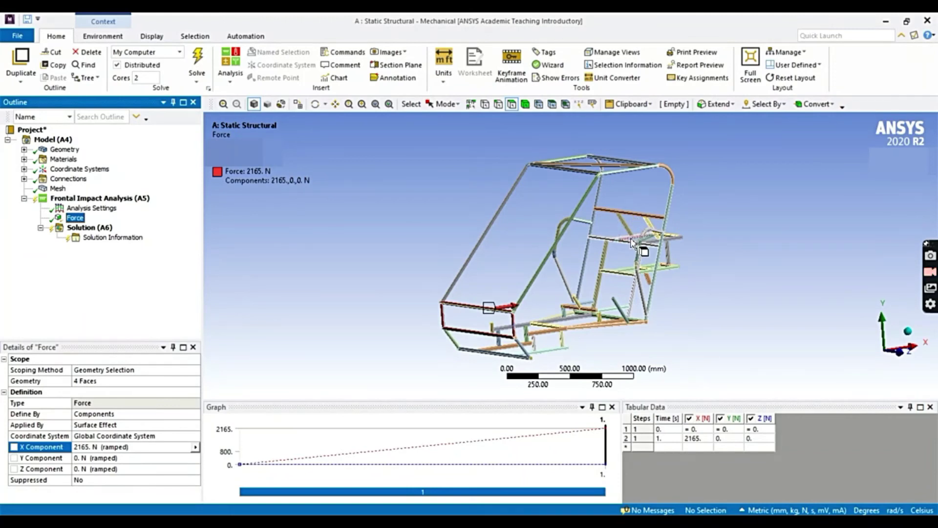
# Orbit the frame to its other side and pick the first support beam face.
pyautogui.click(118, 199)
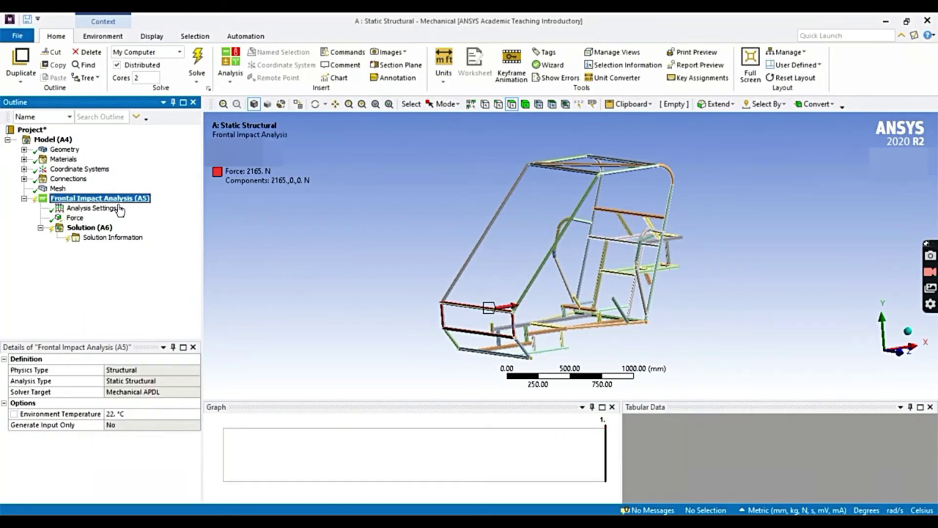
pyautogui.click(315, 104)
pyautogui.moveTo(625, 268); pyautogui.dragTo(465, 292)
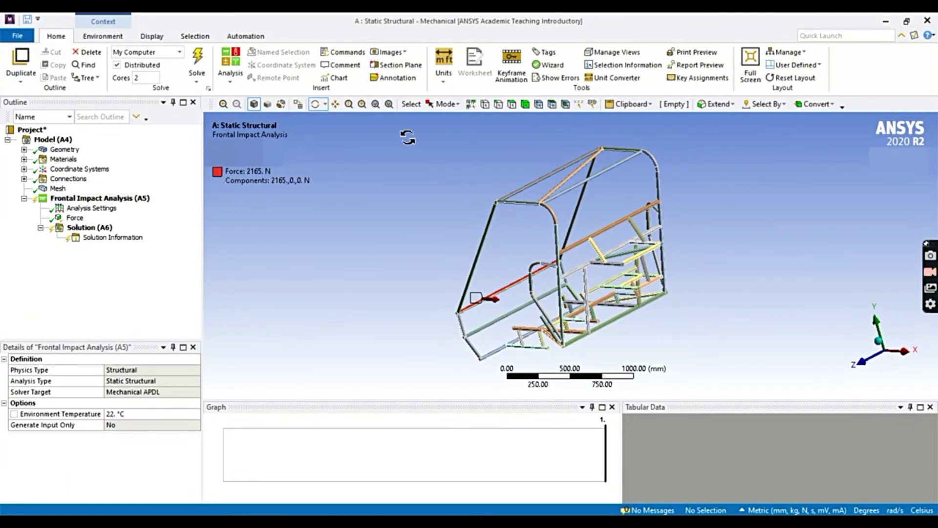
pyautogui.click(511, 103)
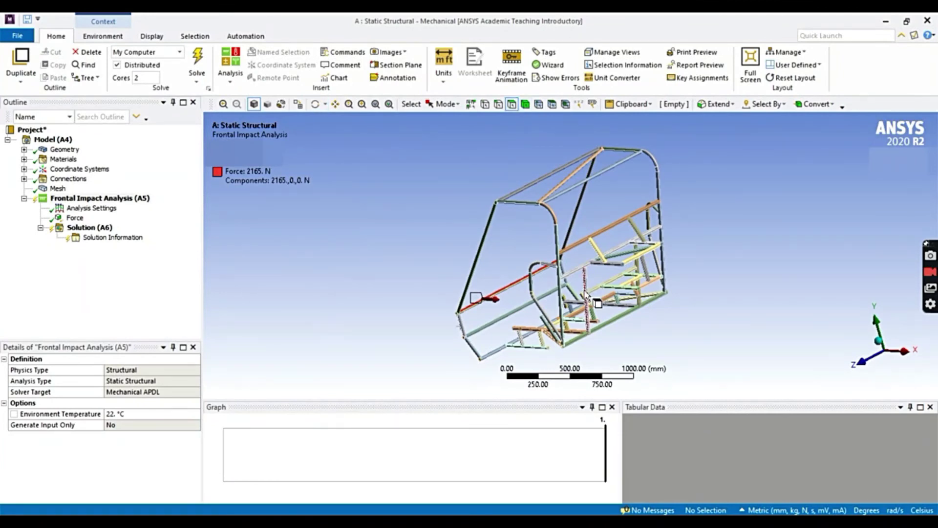
pyautogui.click(588, 262)
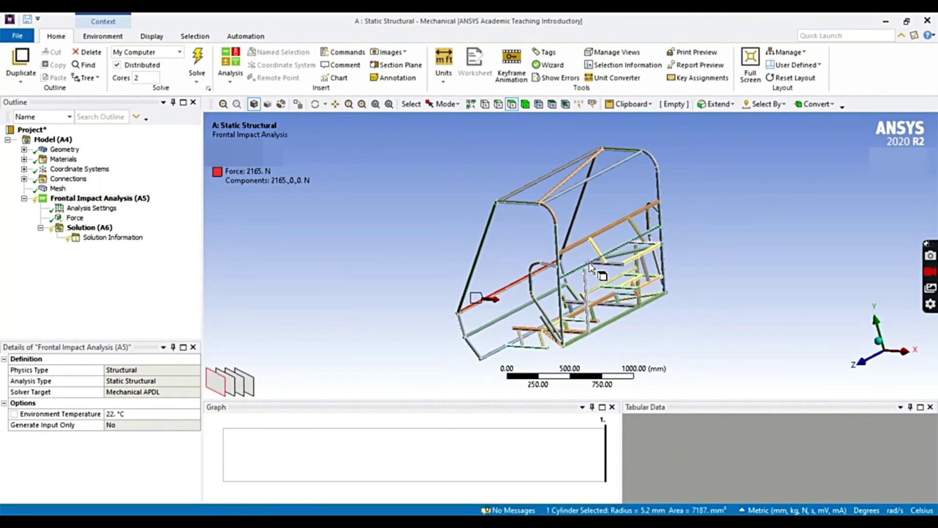
pyautogui.keyDown('ctrl'); pyautogui.click(588, 263); pyautogui.keyUp('ctrl')
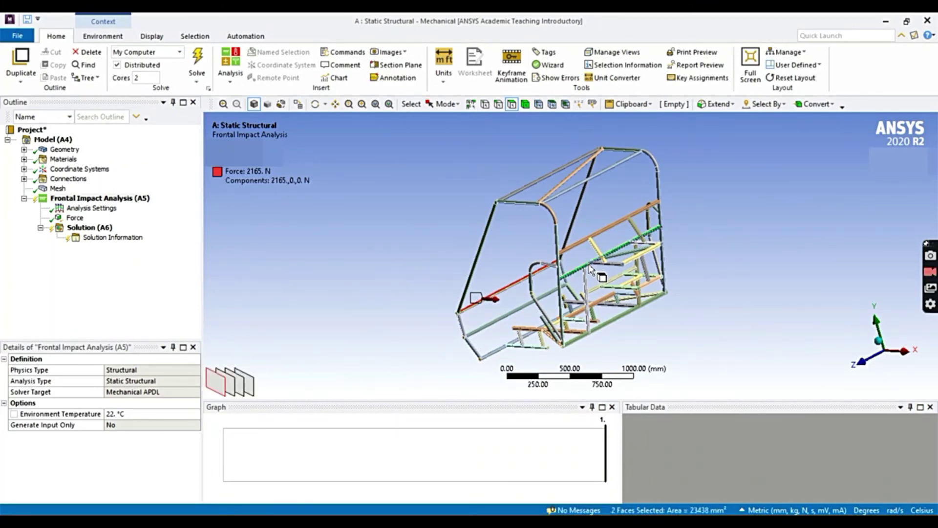
pyautogui.click(588, 266)
pyautogui.keyDown('ctrl'); pyautogui.click(589, 267); pyautogui.keyUp('ctrl')
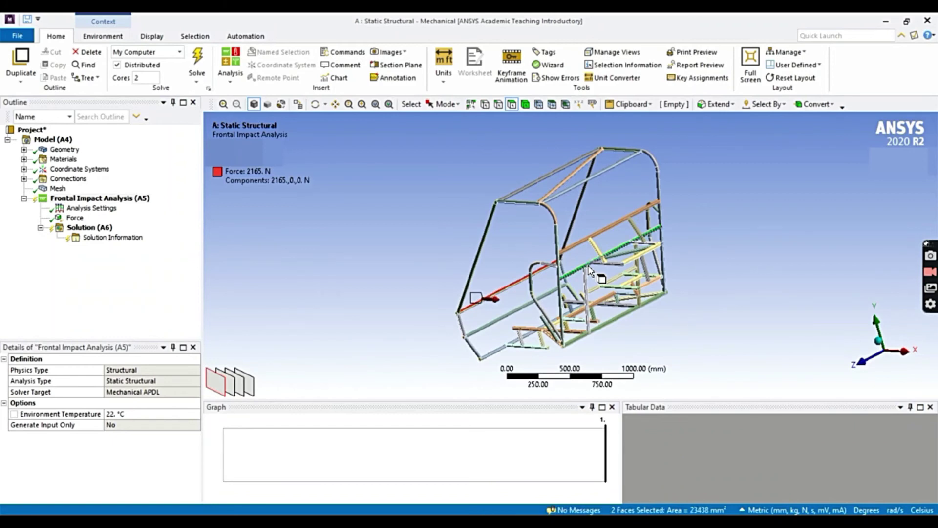
# Add the remaining beam faces and apply a Fixed Support to all five.
pyautogui.keyDown('ctrl'); pyautogui.click(588, 293); pyautogui.keyUp('ctrl')
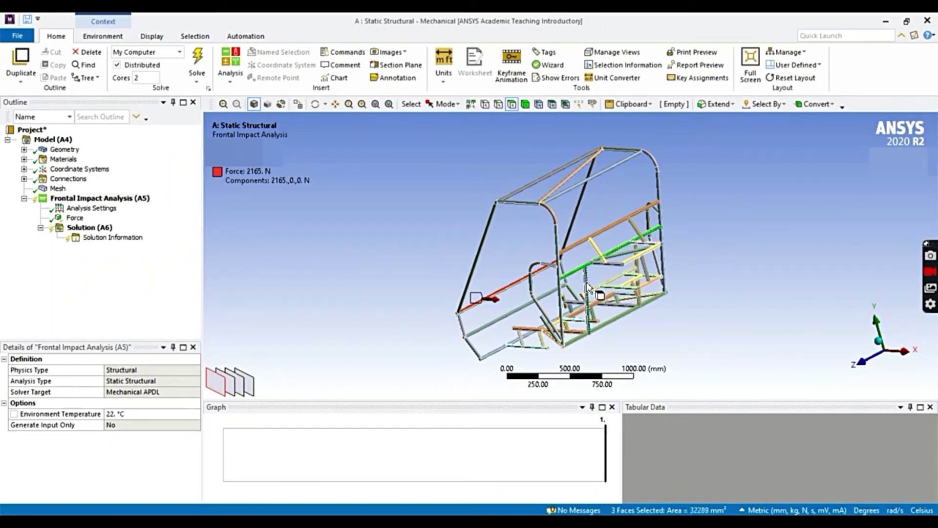
pyautogui.keyDown('ctrl'); pyautogui.click(637, 268); pyautogui.keyUp('ctrl')
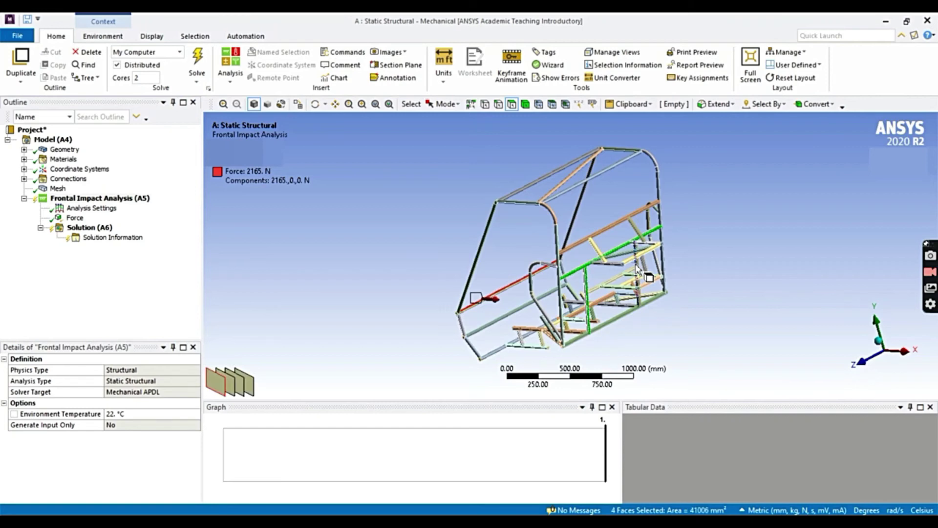
pyautogui.keyDown('ctrl'); pyautogui.click(615, 281); pyautogui.keyUp('ctrl')
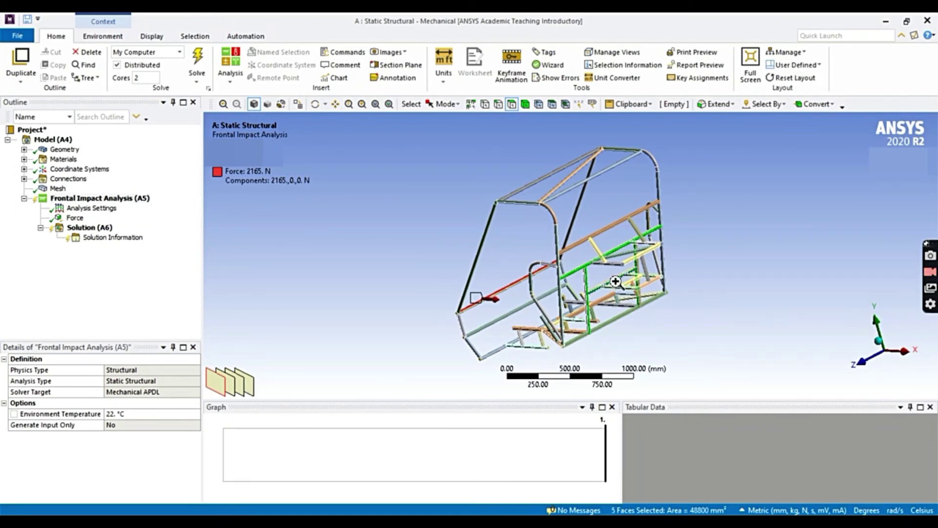
pyautogui.rightClick(615, 282)
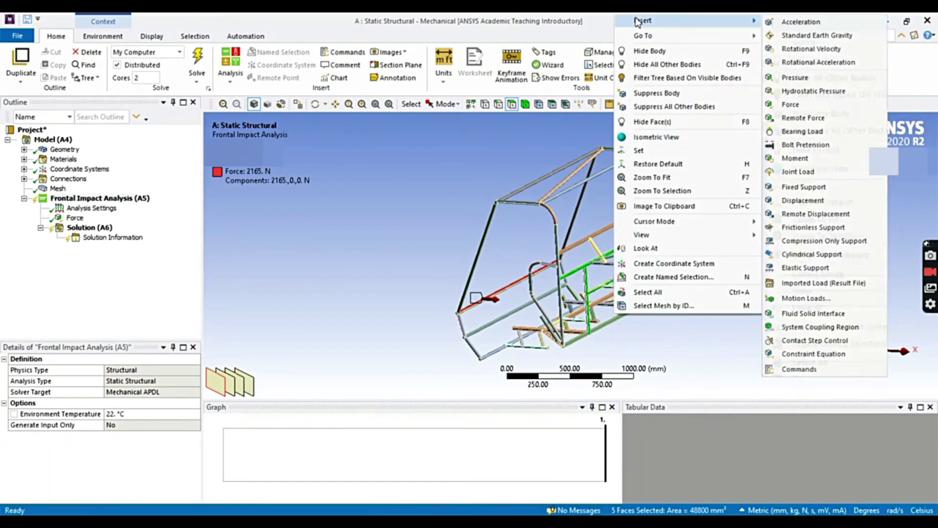
pyautogui.moveTo(694, 21)
pyautogui.click(811, 186)
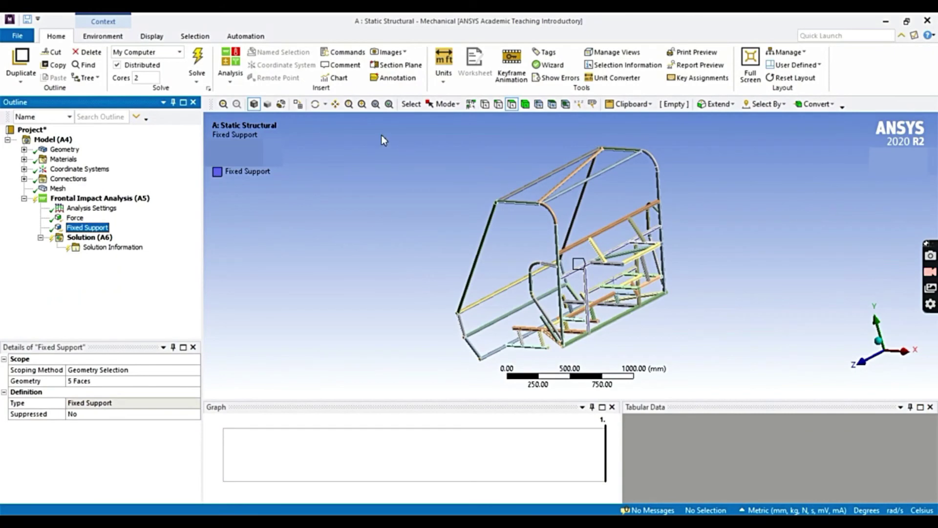
# Insert a Total Deformation result under Solution (A6).
pyautogui.click(315, 104)
pyautogui.moveTo(552, 271); pyautogui.dragTo(631, 279)
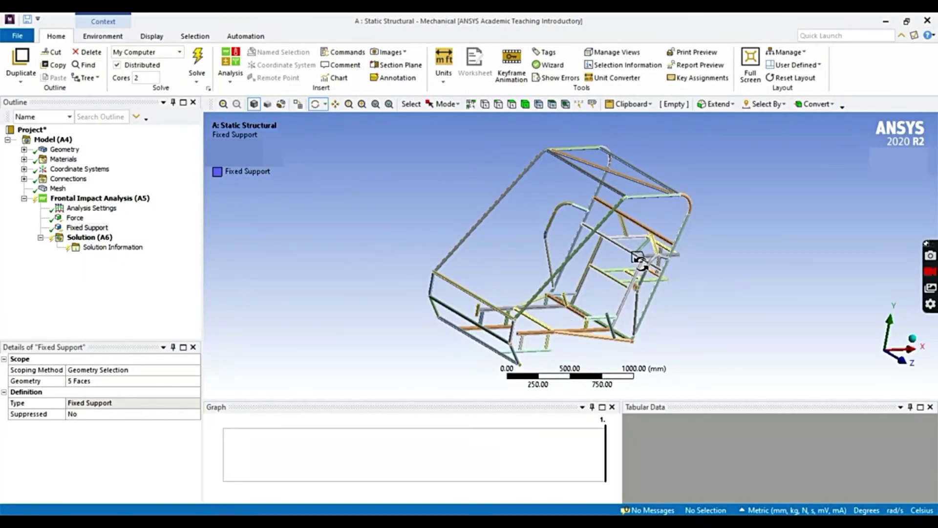
pyautogui.click(73, 218)
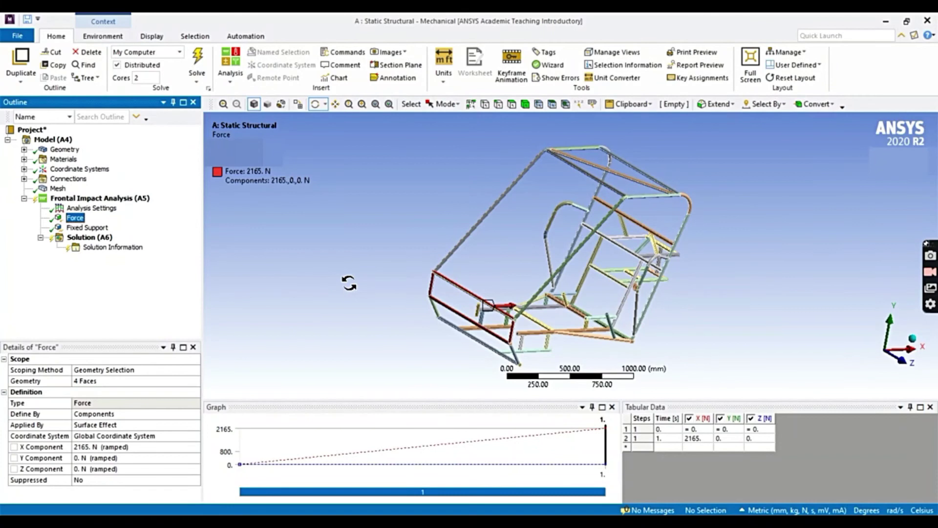
pyautogui.rightClick(103, 239)
pyautogui.moveTo(130, 245)
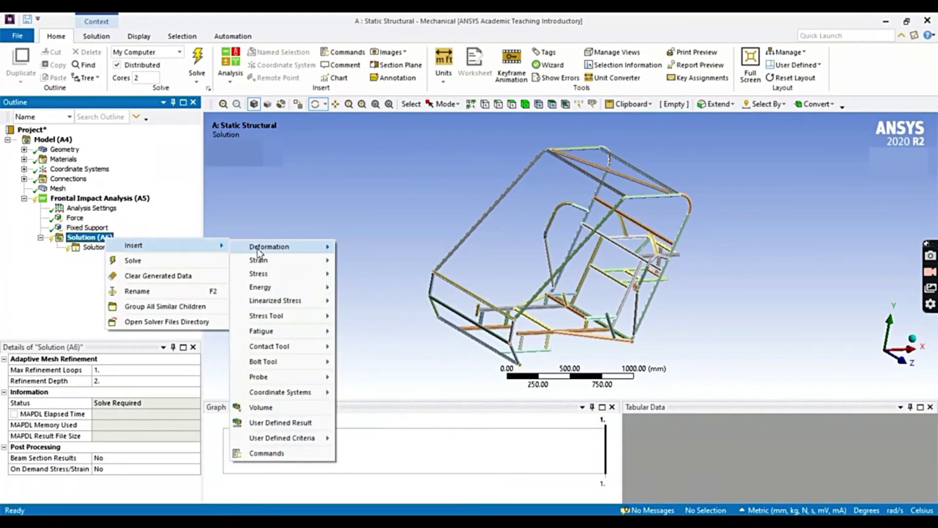
pyautogui.moveTo(320, 249)
pyautogui.click(356, 248)
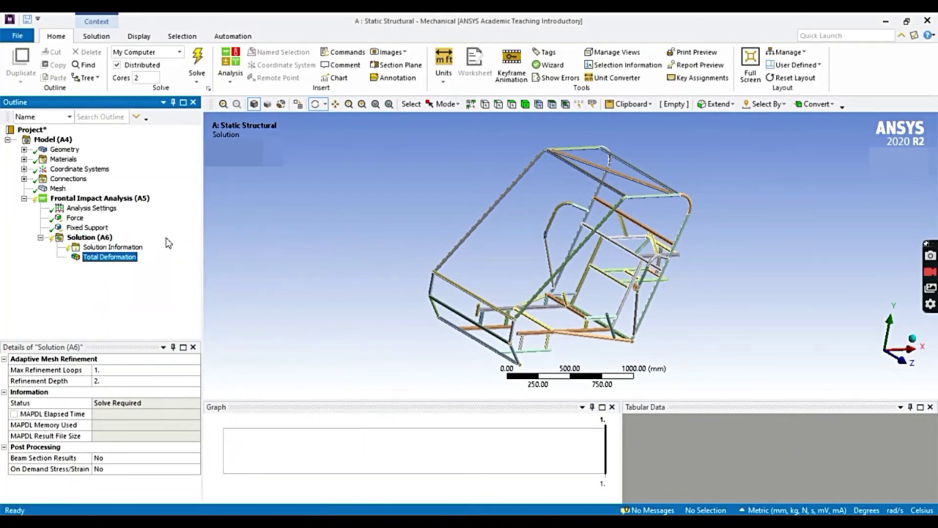
# Insert an Equivalent (von-Mises) Stress result under Solution (A6).
pyautogui.rightClick(82, 239)
pyautogui.moveTo(147, 242)
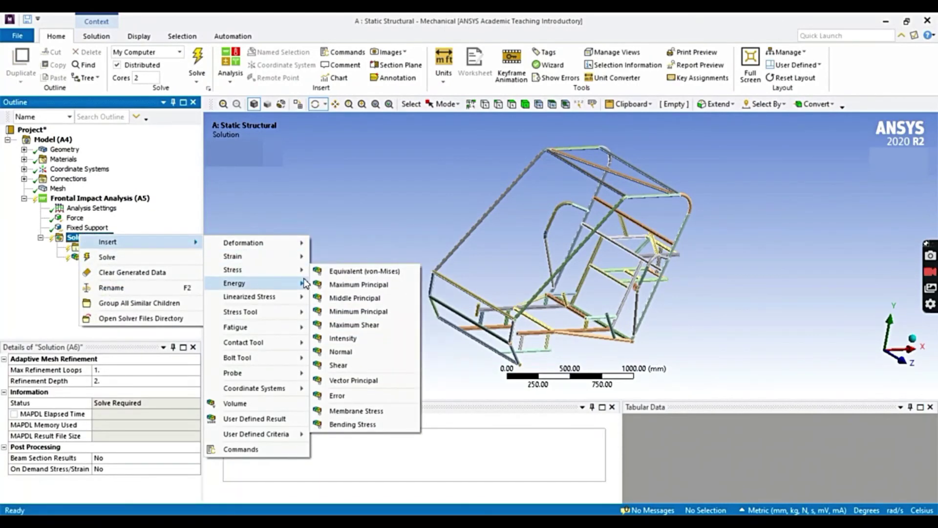
pyautogui.moveTo(233, 269)
pyautogui.click(362, 271)
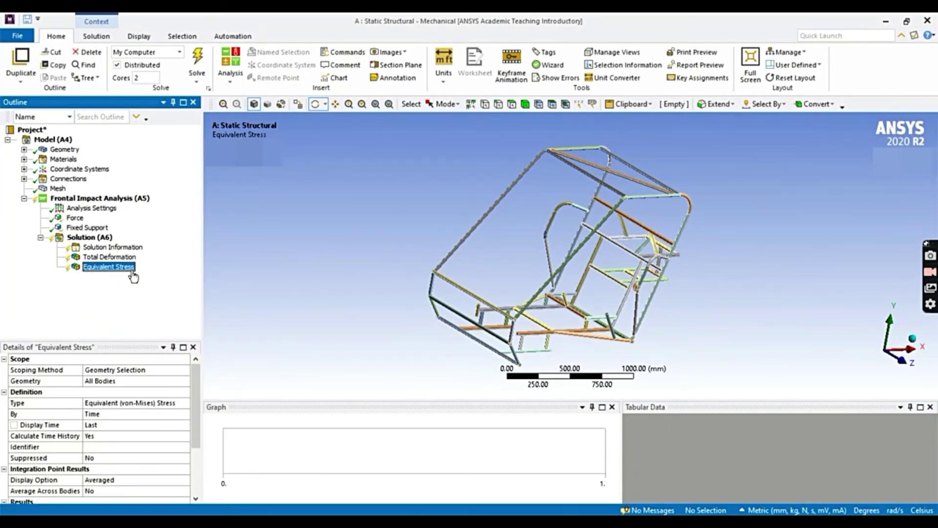
pyautogui.click(103, 238)
pyautogui.rightClick(103, 238)
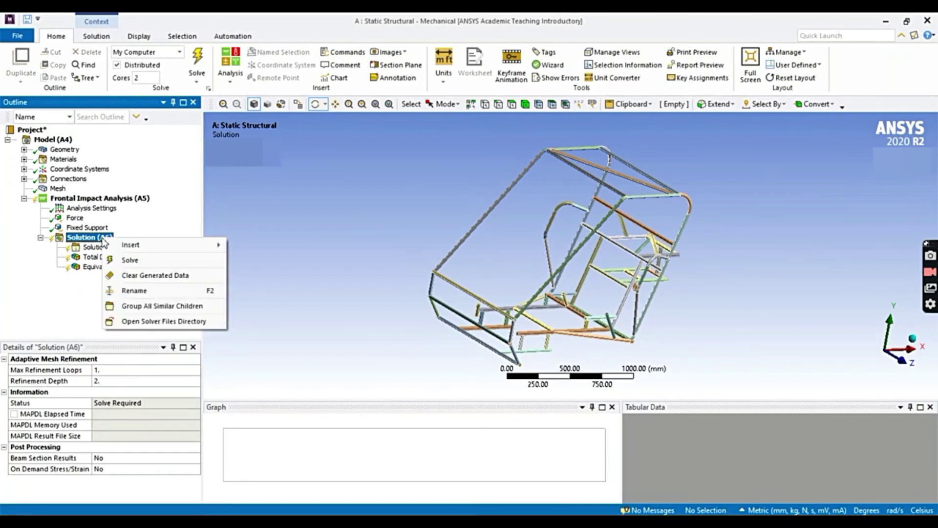
pyautogui.moveTo(130, 245)
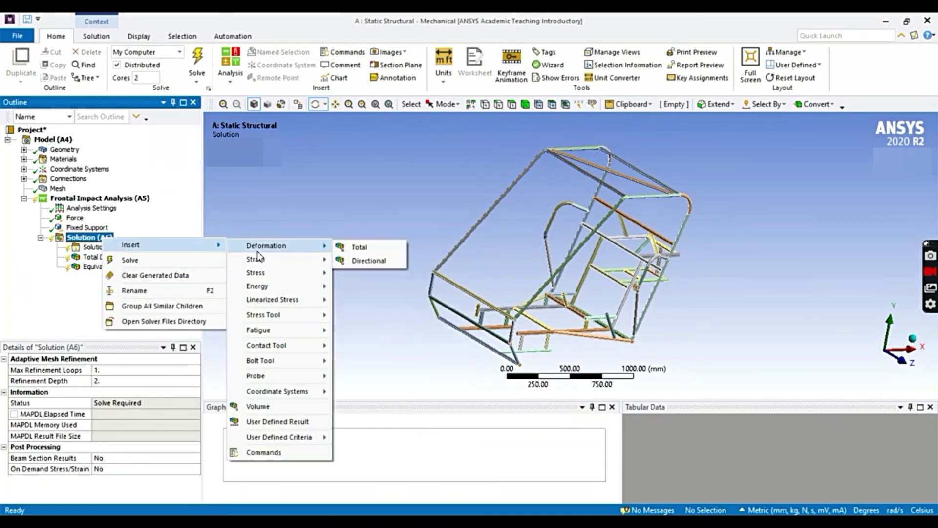
pyautogui.moveTo(267, 245)
pyautogui.click(244, 214)
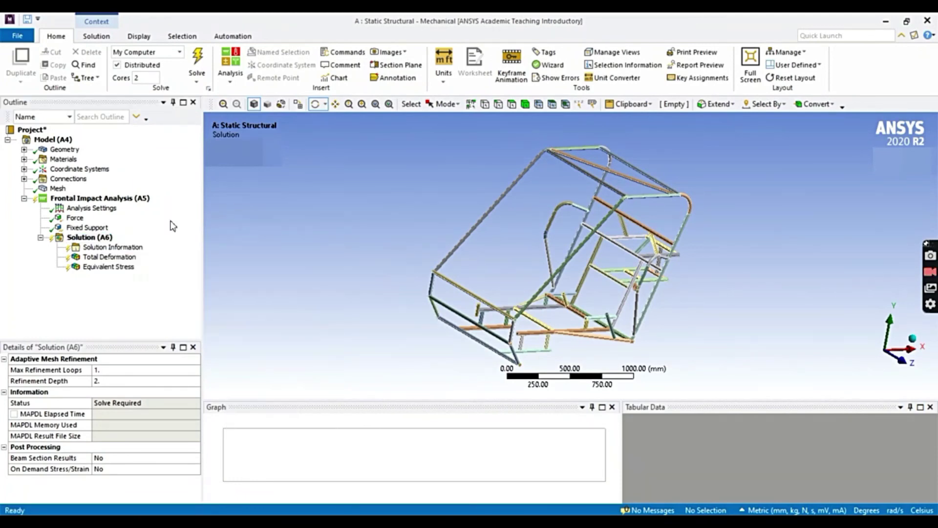
# Solve Solution (A6) and display Total Deformation, peaking at 27.928 mm.
pyautogui.rightClick(77, 238)
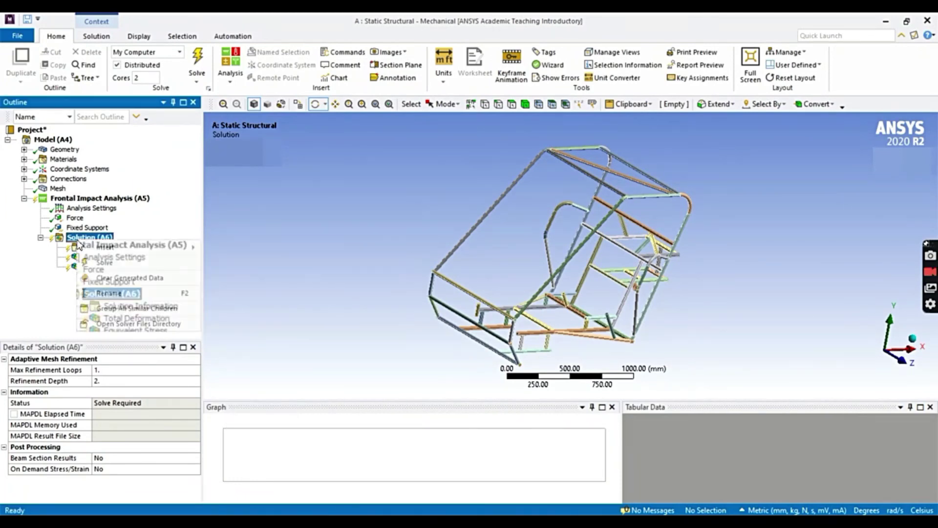
pyautogui.click(107, 260)
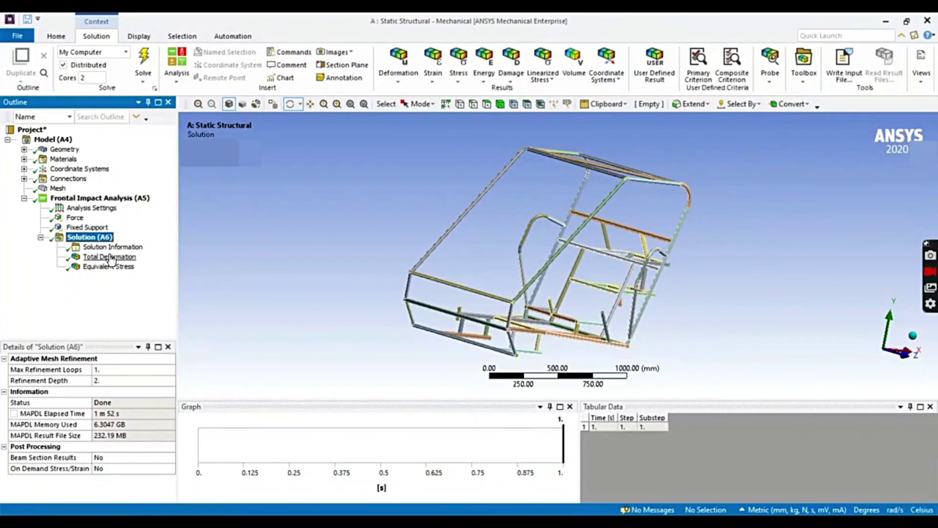
pyautogui.click(110, 257)
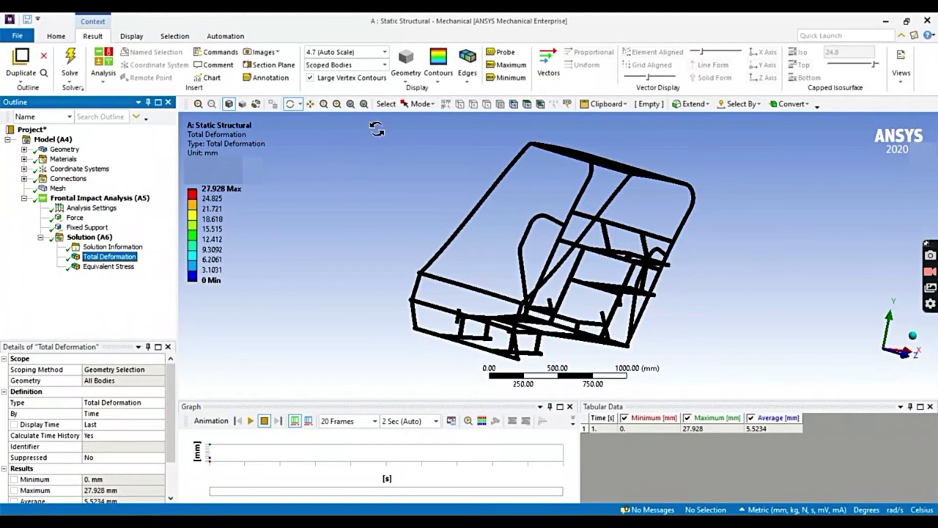
# Show the undeformed model, label maximum and minimum deformation, then display Equivalent Stress.
pyautogui.click(470, 82)
pyautogui.click(469, 118)
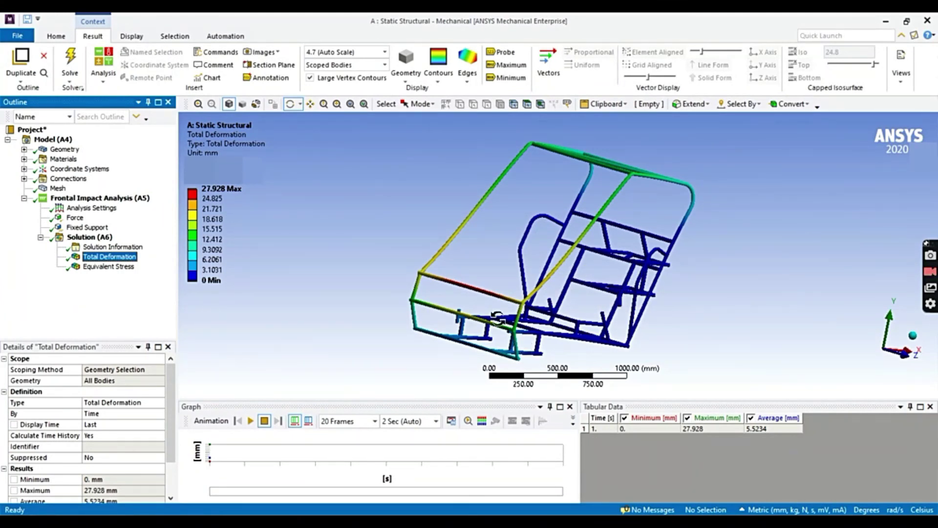
pyautogui.click(511, 64)
pyautogui.click(522, 77)
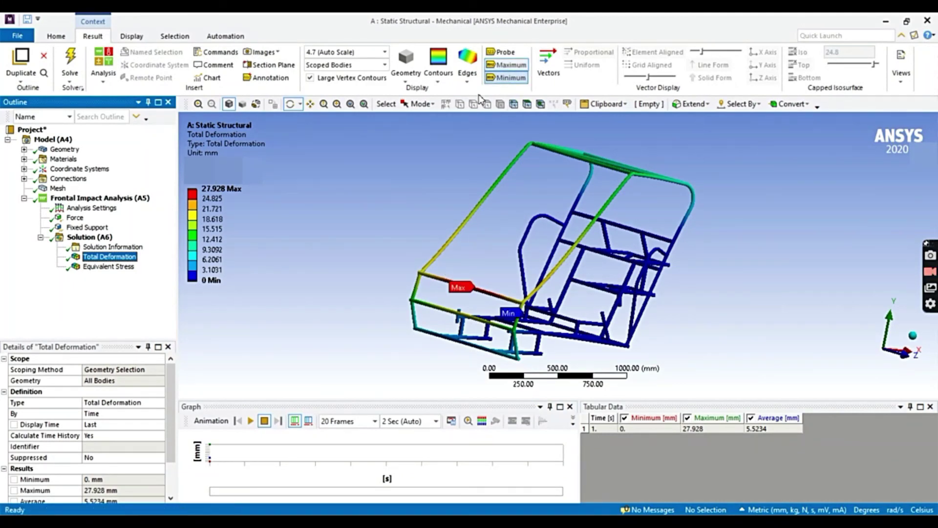
pyautogui.click(108, 266)
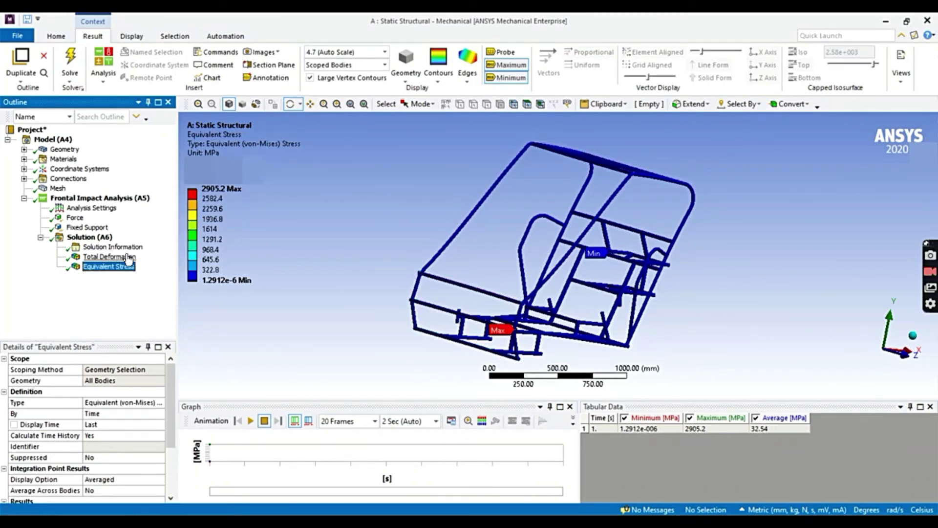
# Reselect Total Deformation to show its labelled 27.928 mm maximum and 0 mm minimum.
pyautogui.click(114, 257)
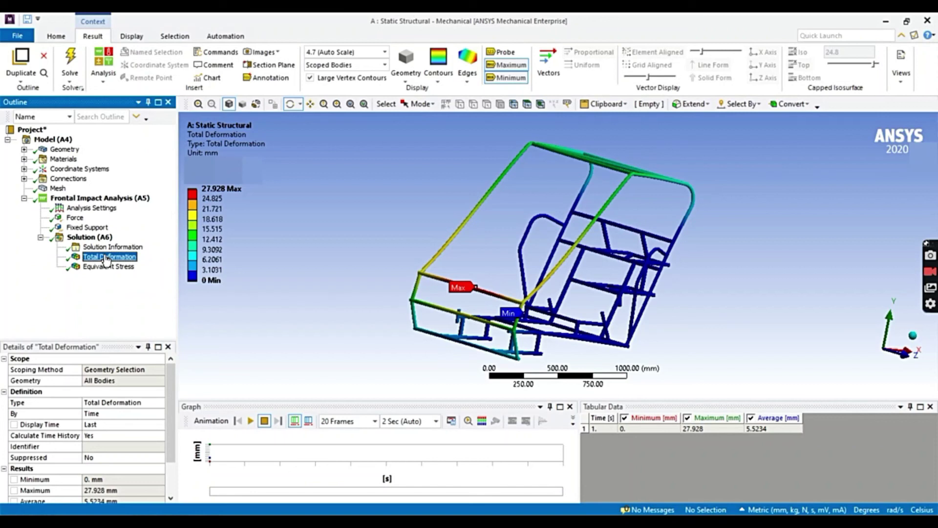
# Play the Total Deformation animation and orbit the frame while it runs.
pyautogui.click(251, 423)
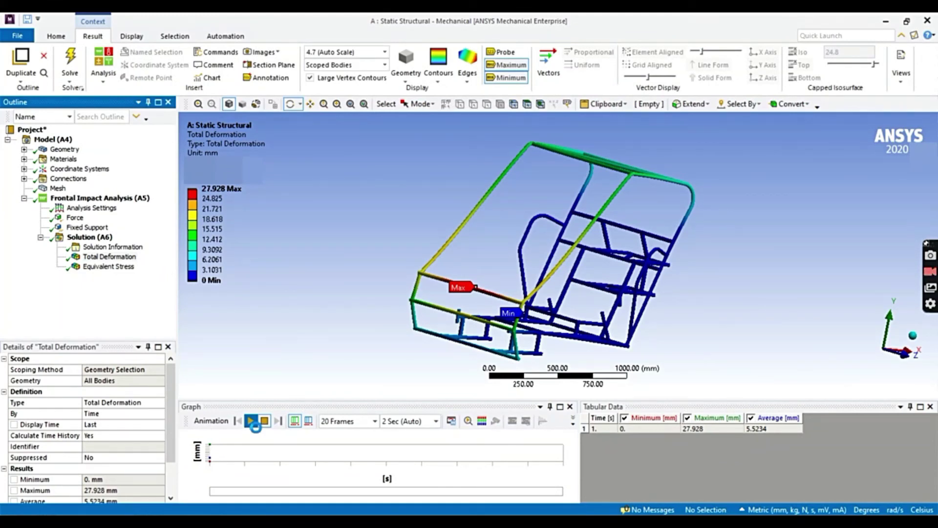
pyautogui.click(251, 421)
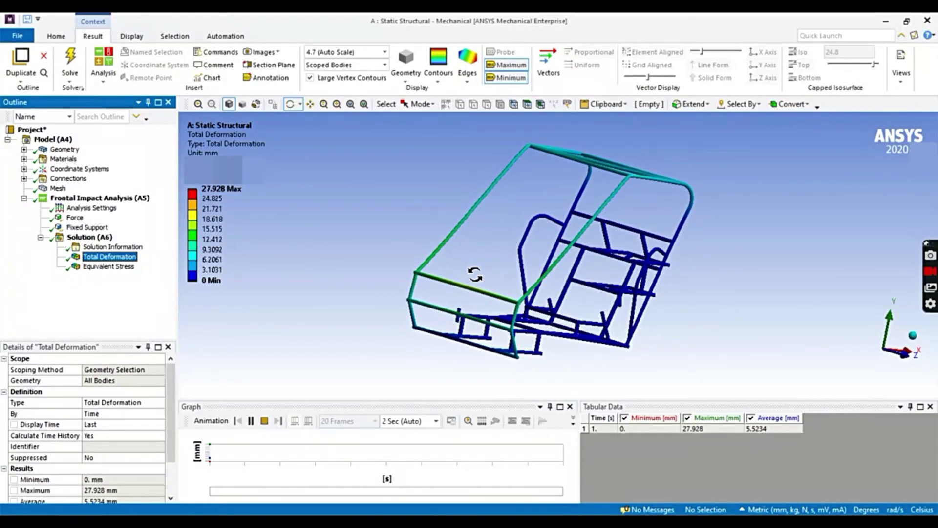
pyautogui.moveTo(475, 274); pyautogui.dragTo(440, 277)
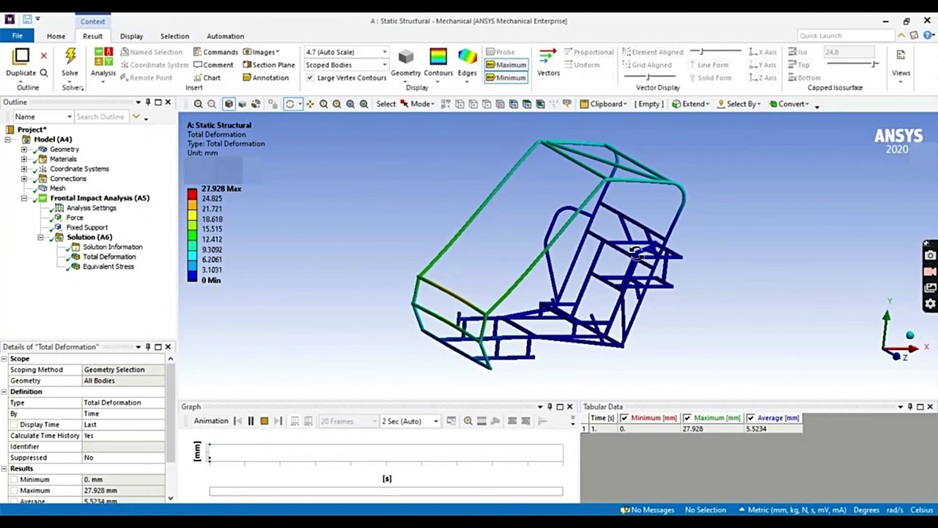